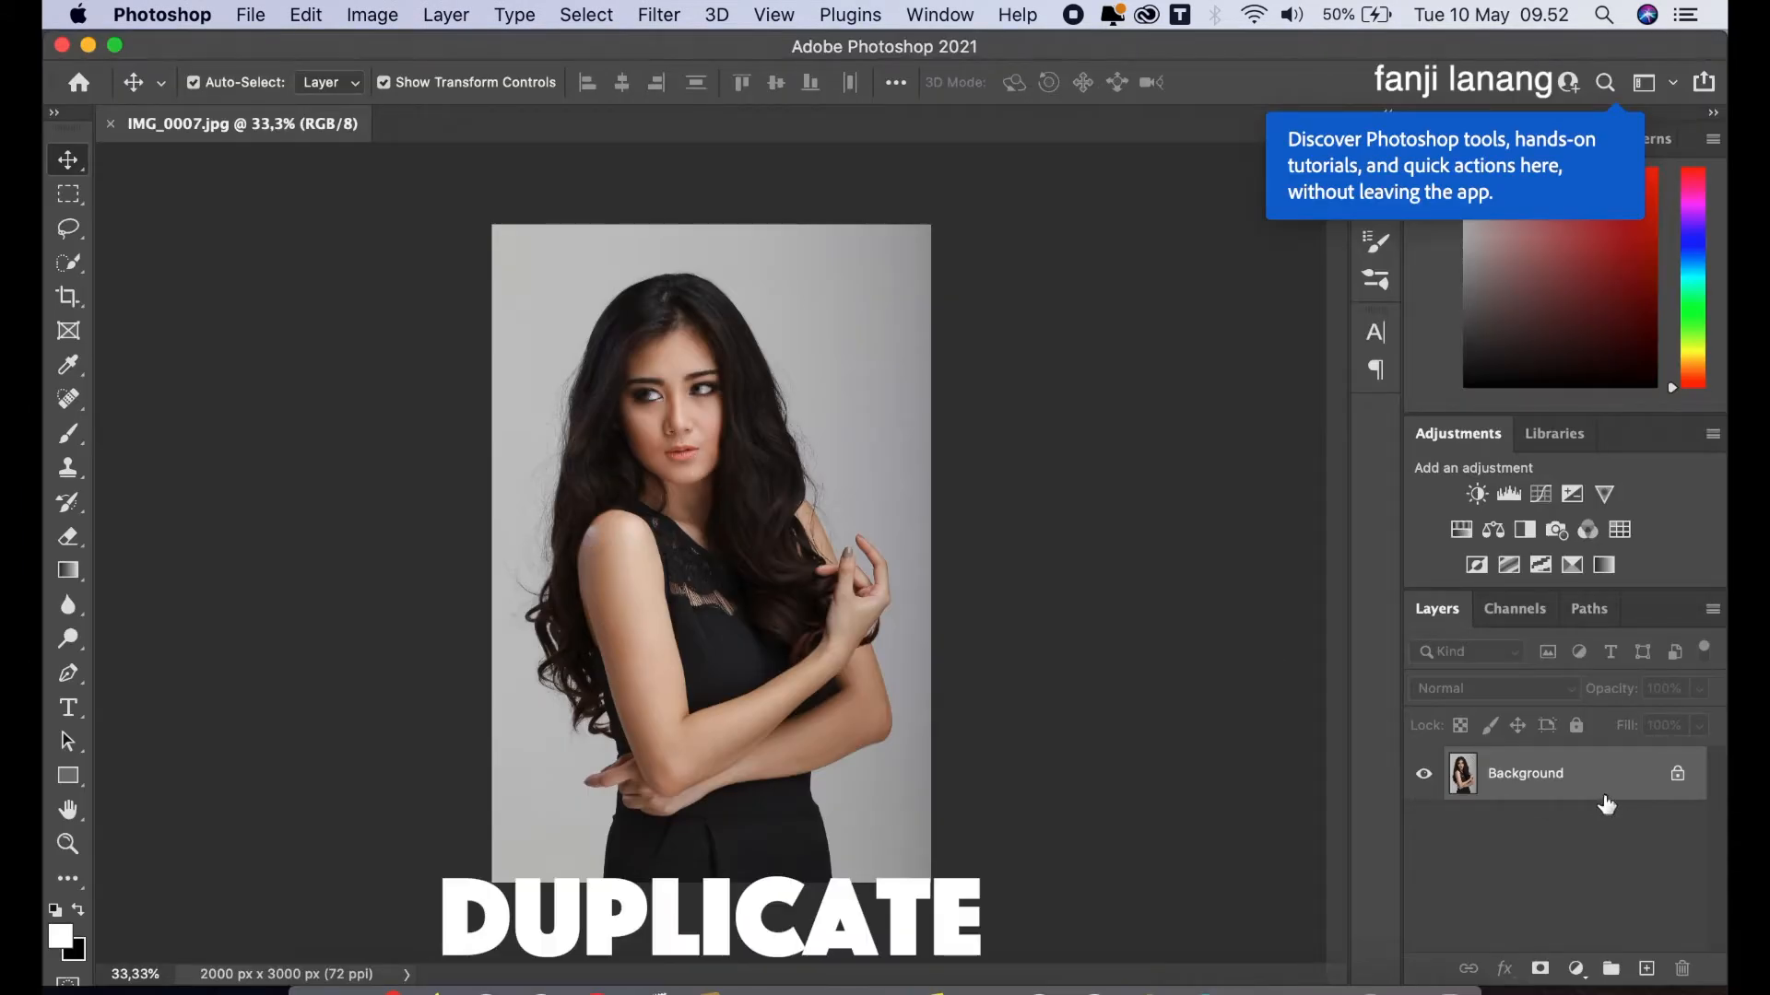
# Duplicate the Background layer and hide the original beneath the copy
pyautogui.moveTo(1611, 786); pyautogui.dragTo(1647, 969)
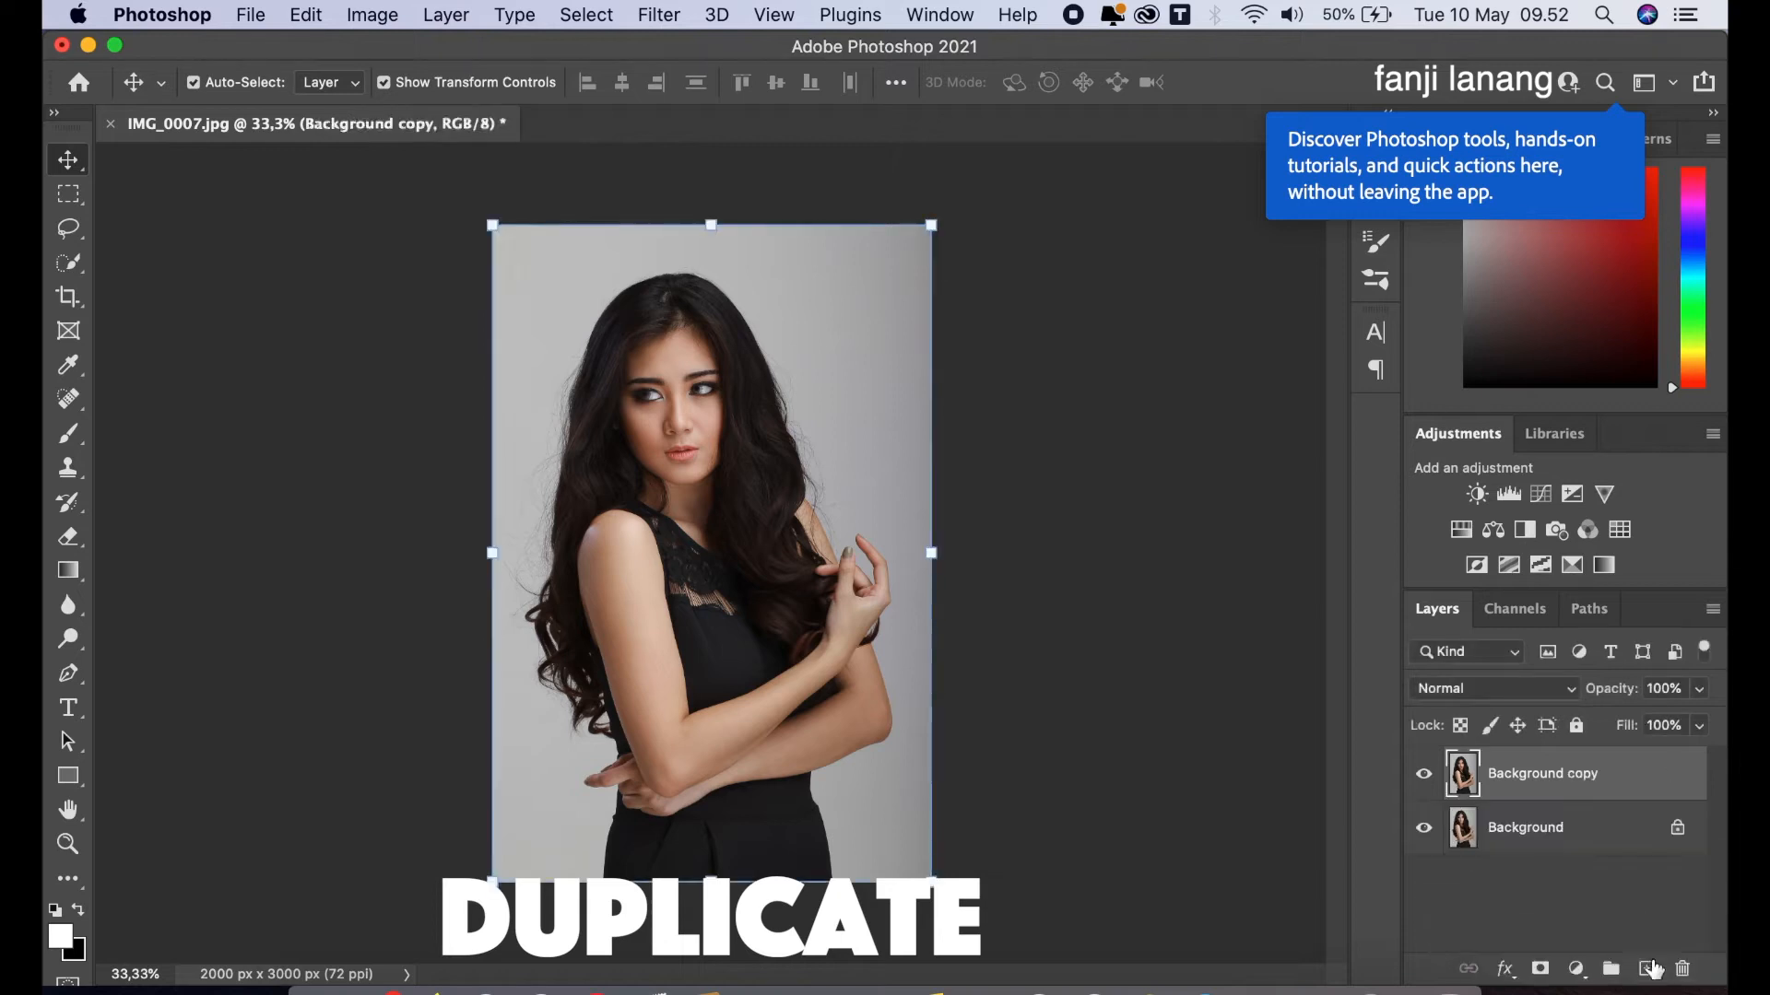
pyautogui.click(1425, 829)
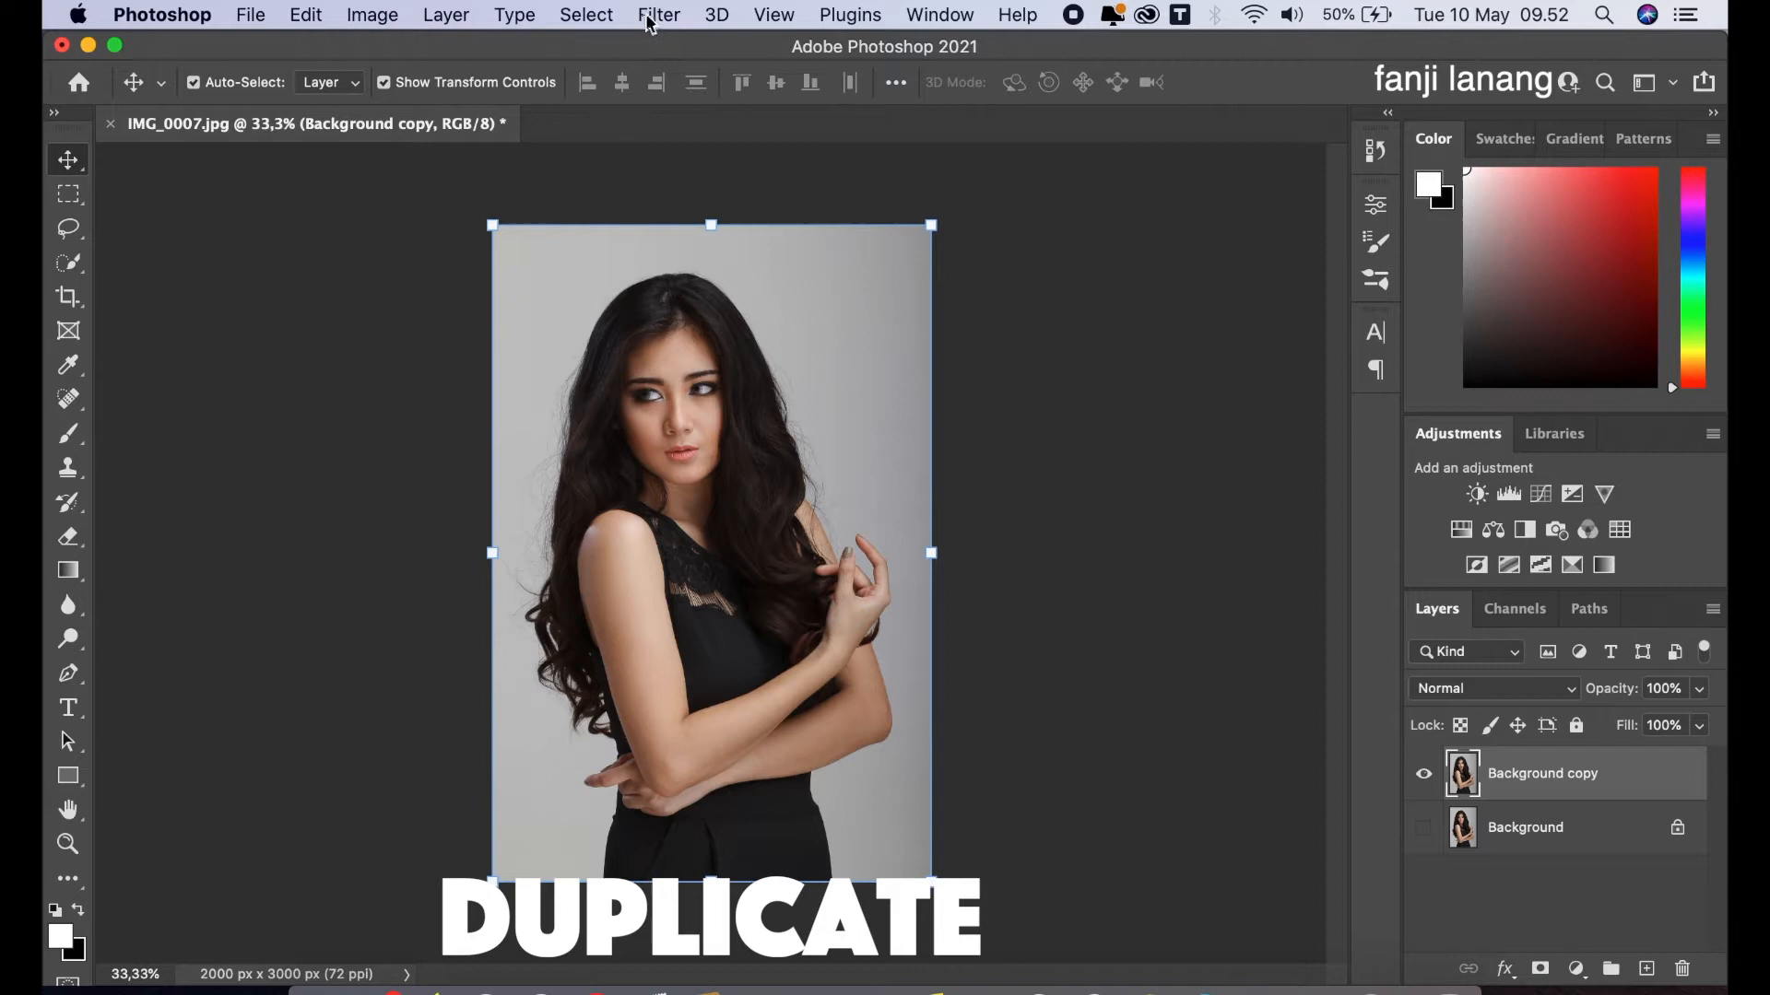
# Open Select and Mask for the Background copy layer and select the woman automatically with Select Subject
pyautogui.click(586, 15)
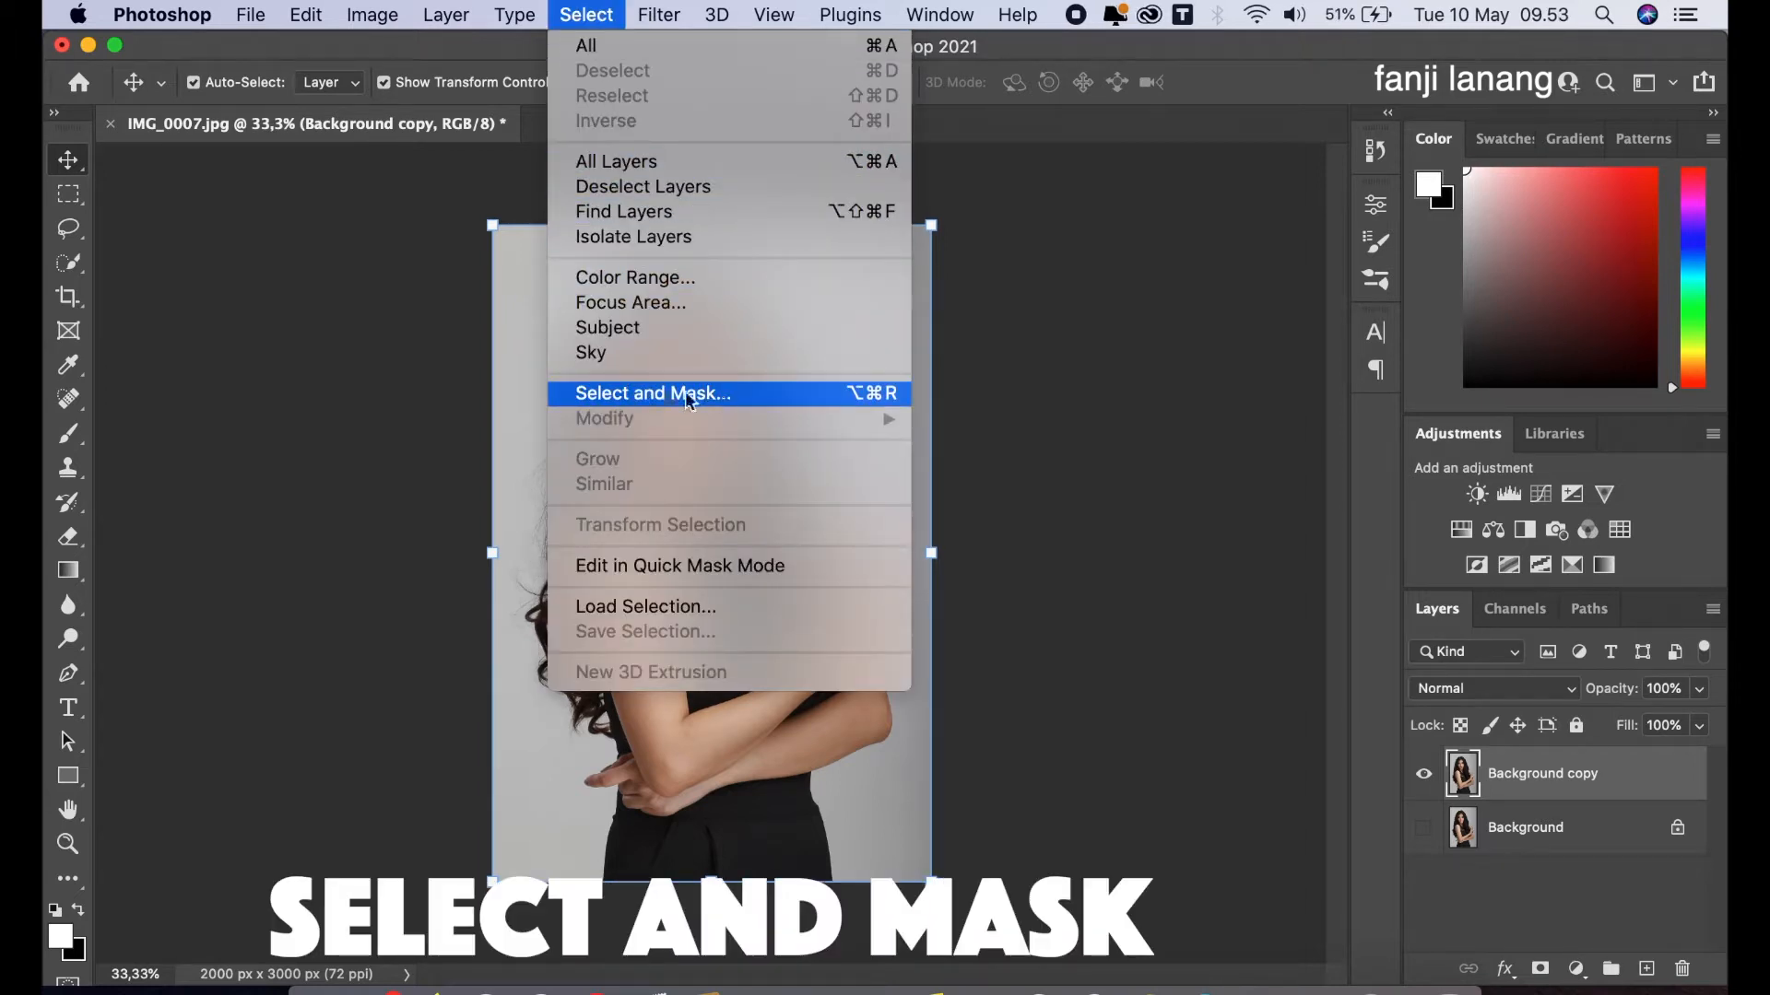
pyautogui.click(729, 395)
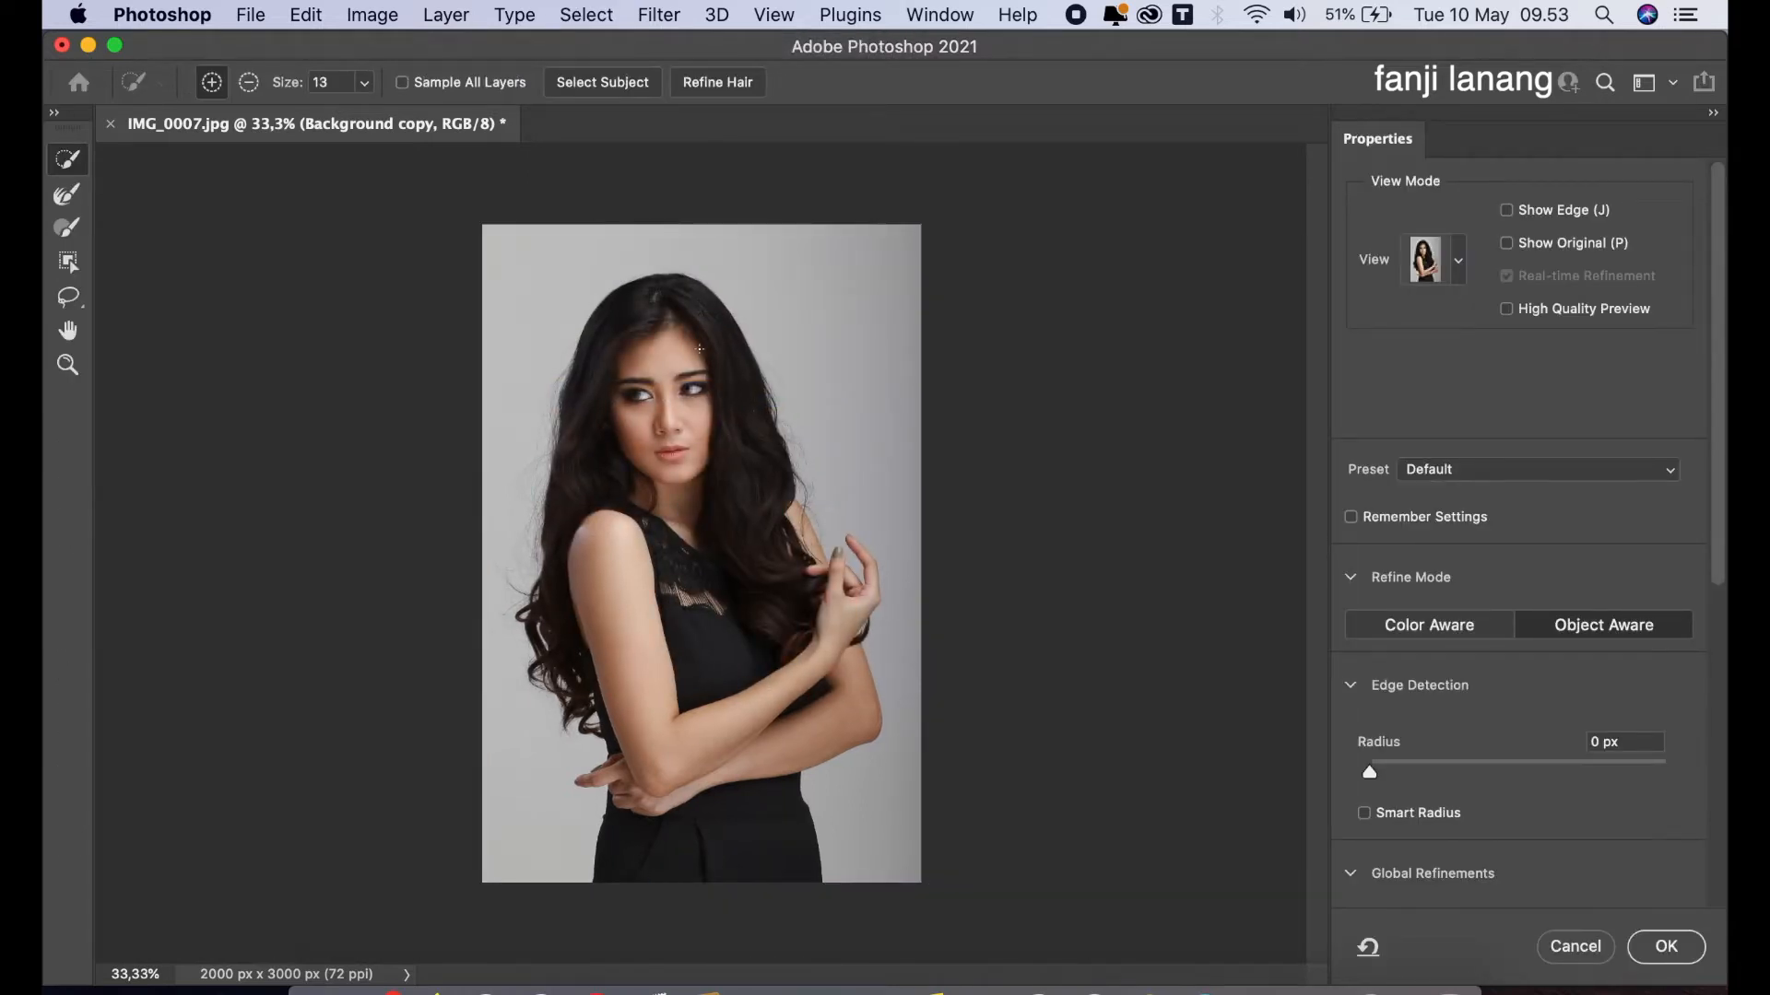
pyautogui.click(599, 88)
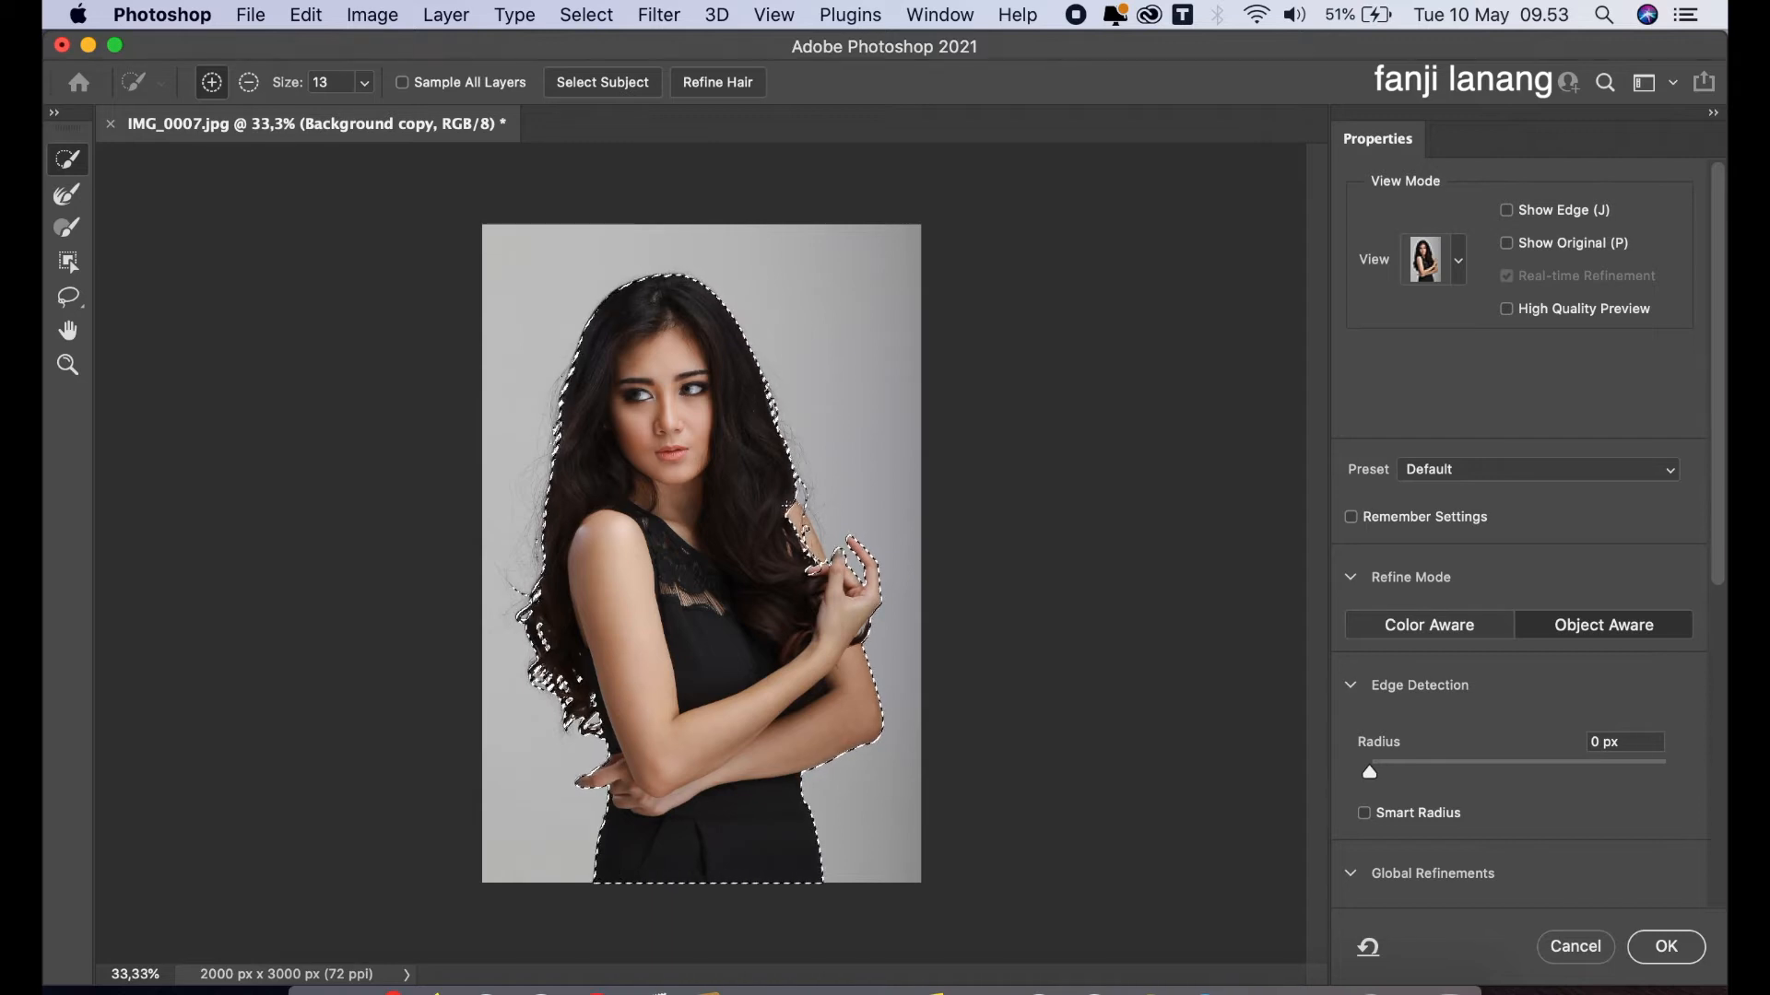
# Enlarge the Quick Selection brush to size 40 and apply Refine Hair to the woman's selection
pyautogui.press(']')
pyautogui.press(']')
pyautogui.press(']')
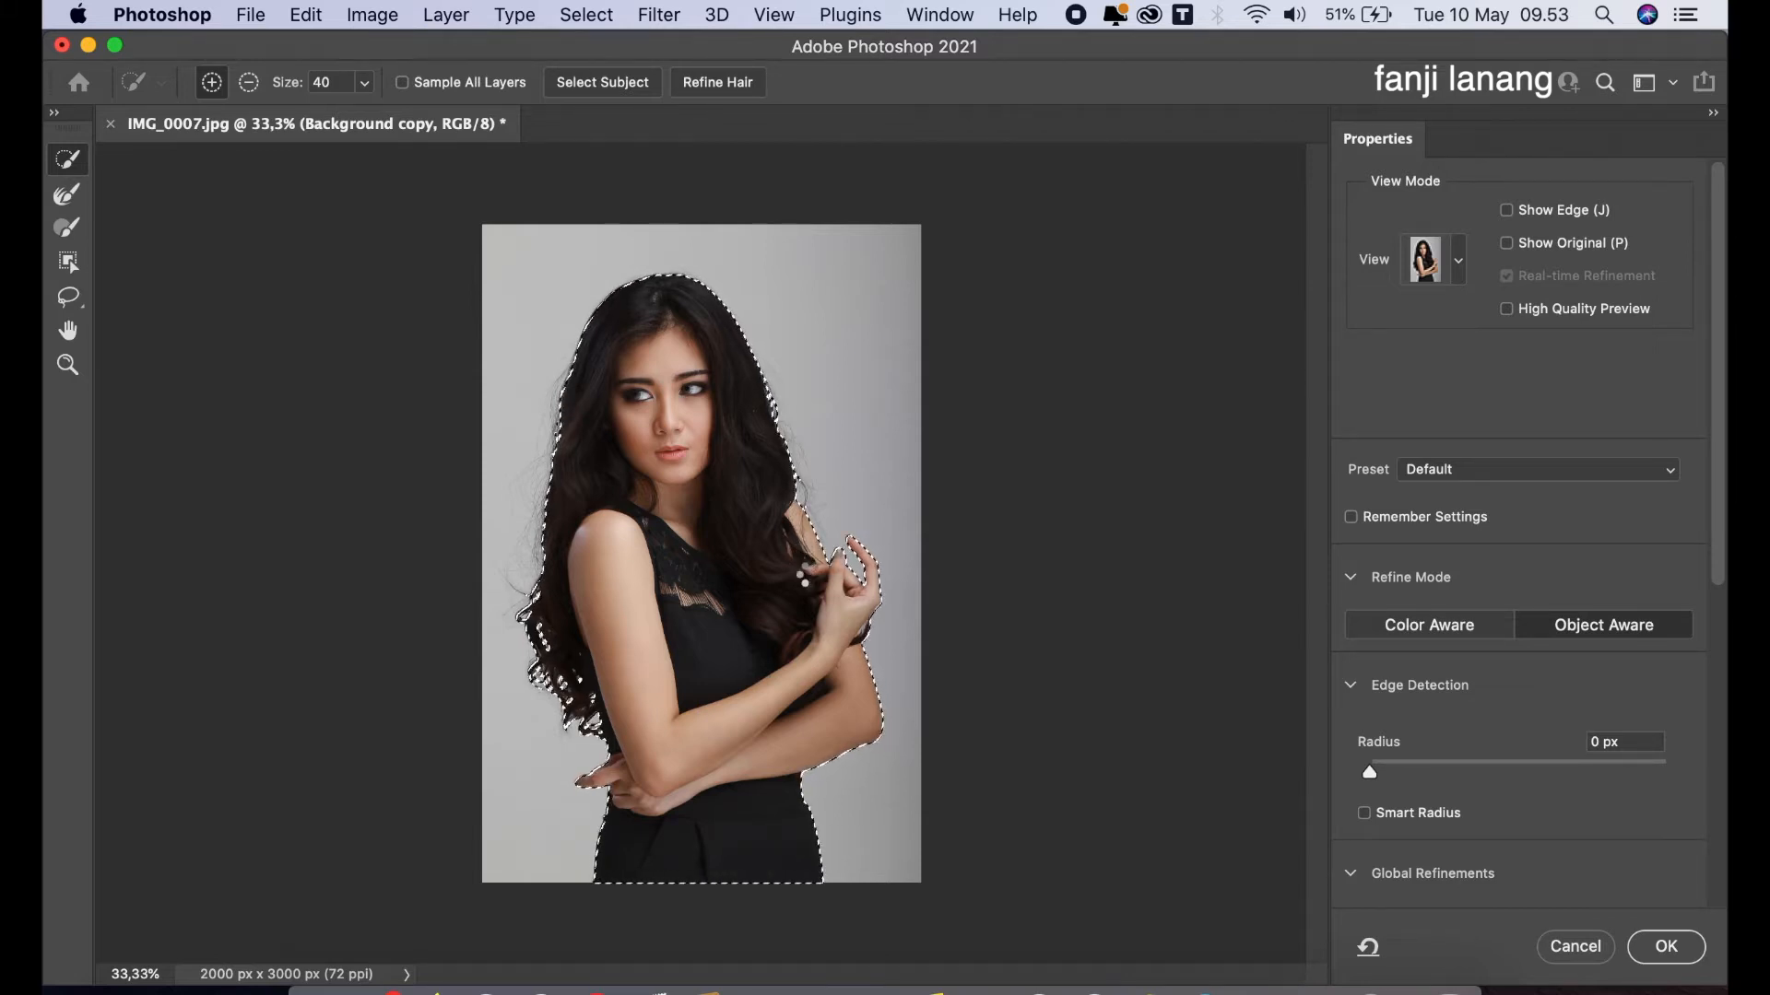
pyautogui.click(710, 84)
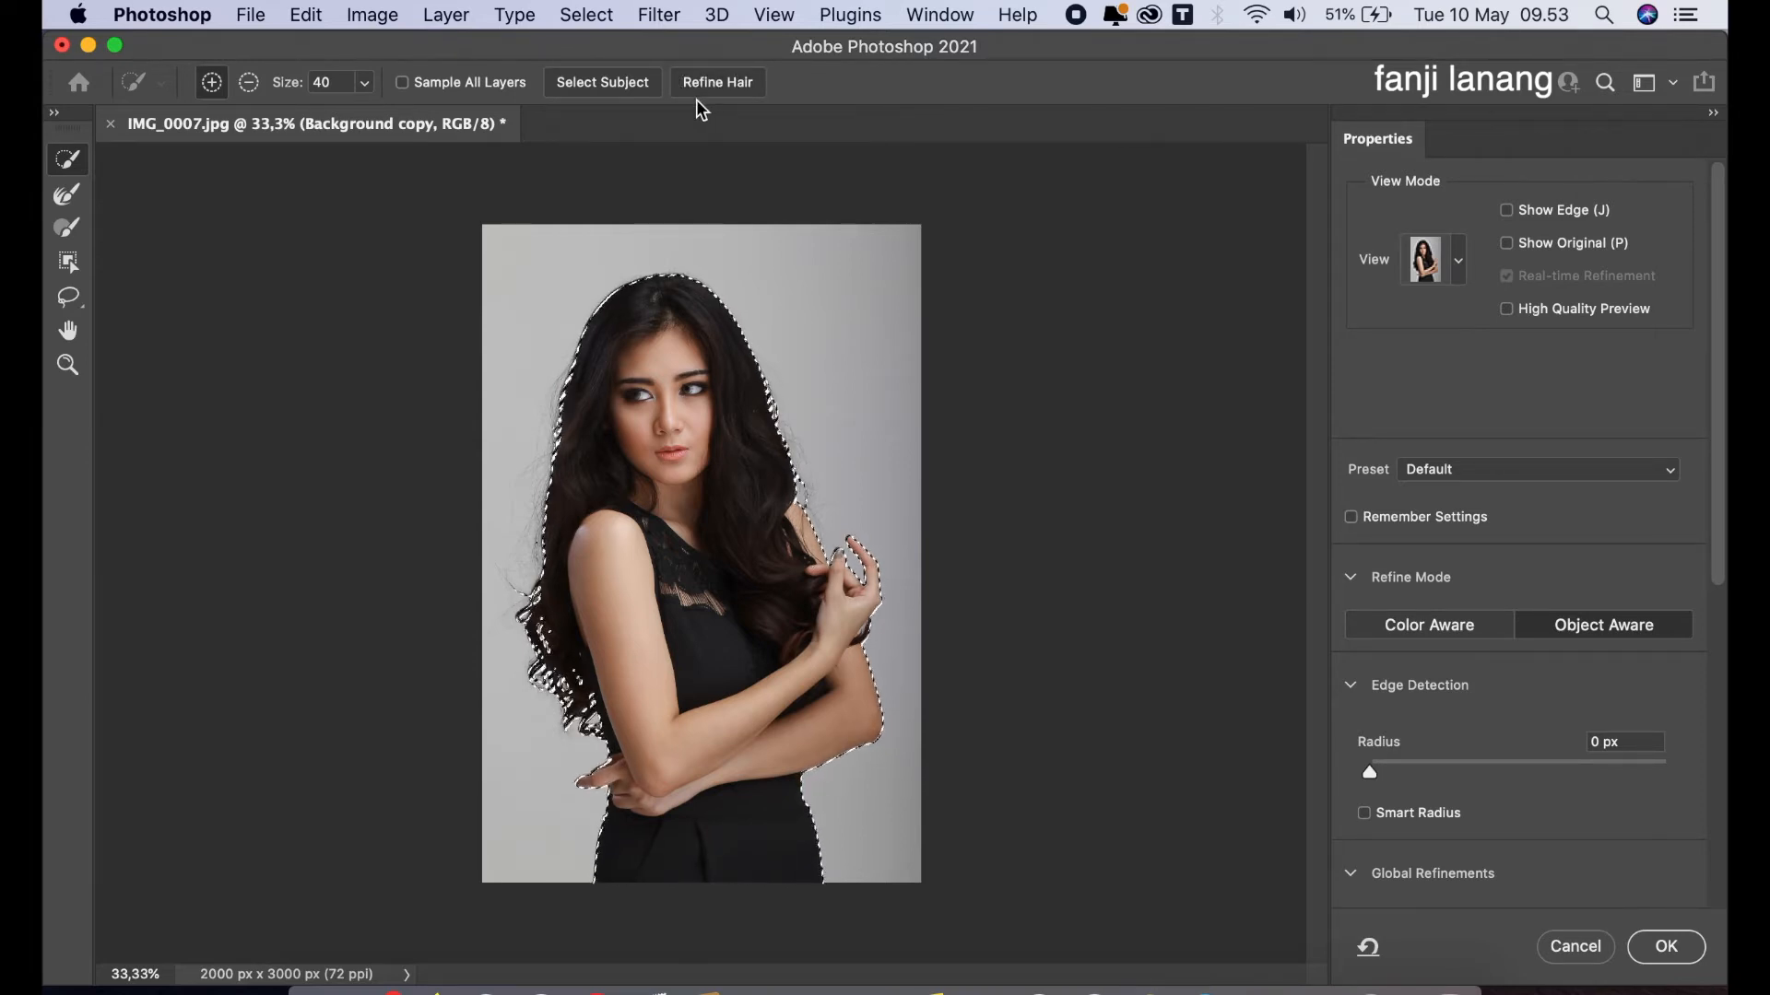
# Paint with the Refine Edge Brush at size 80 over the loose strands along the left side of the woman's hair
pyautogui.press('super+plus')
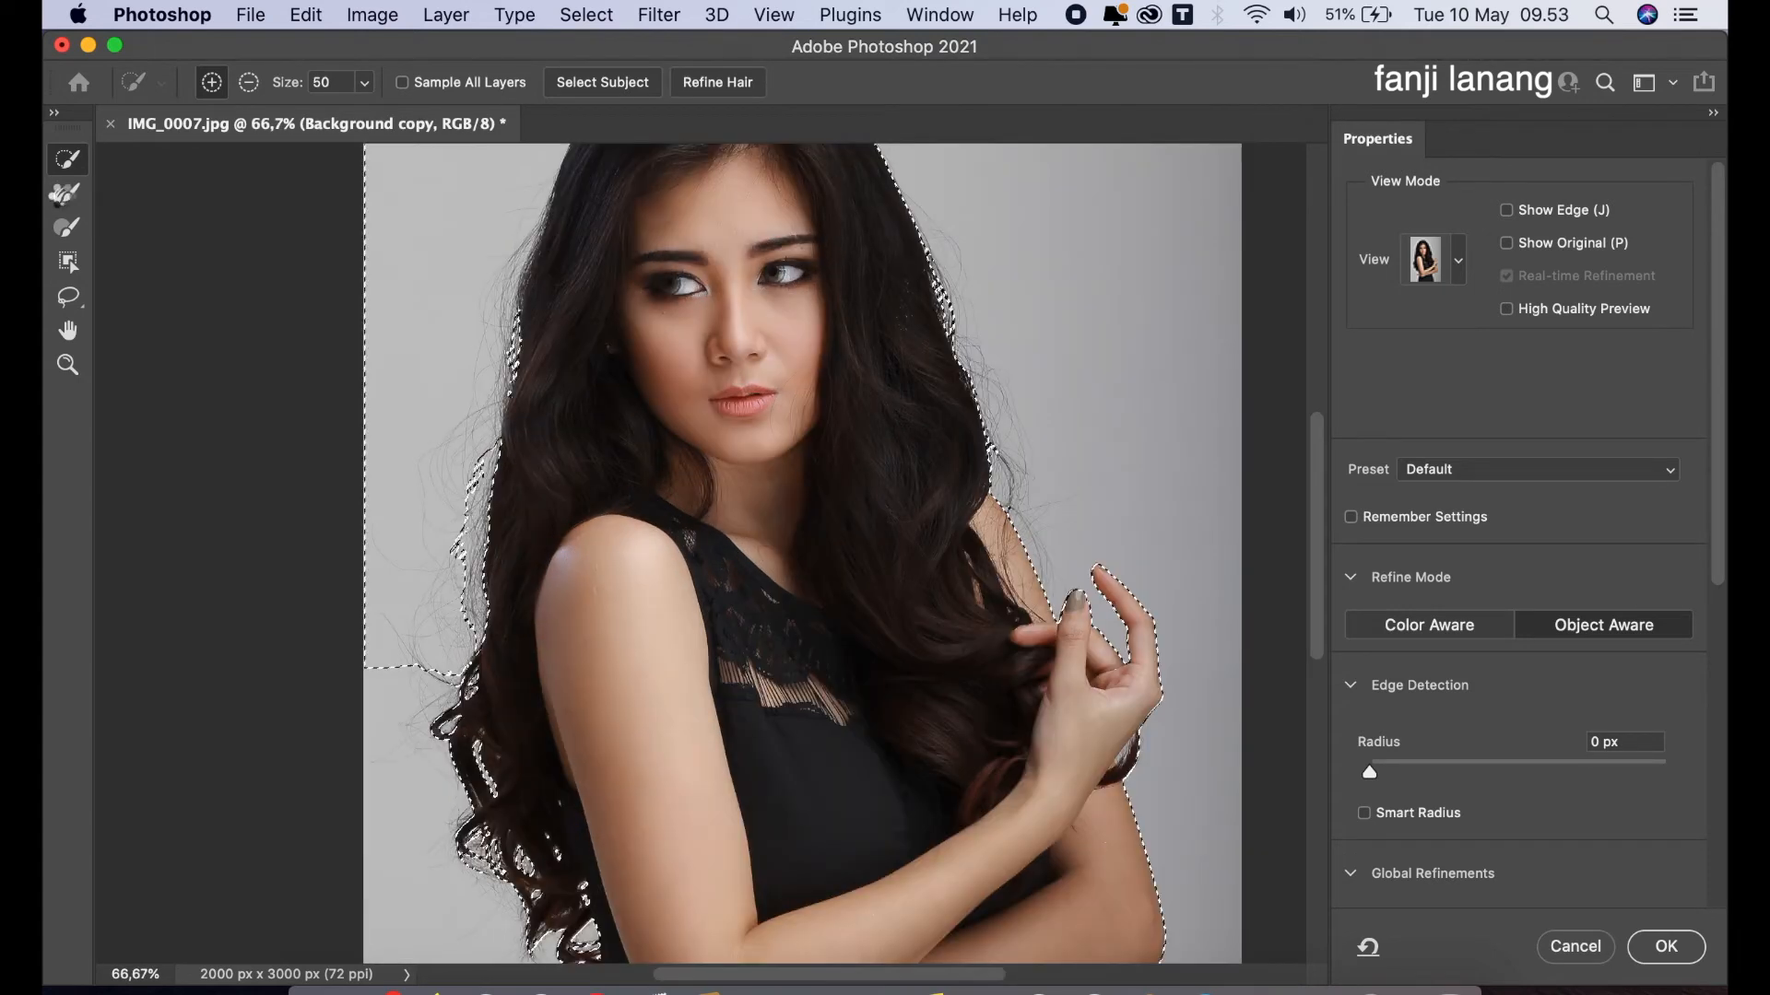
pyautogui.click(79, 204)
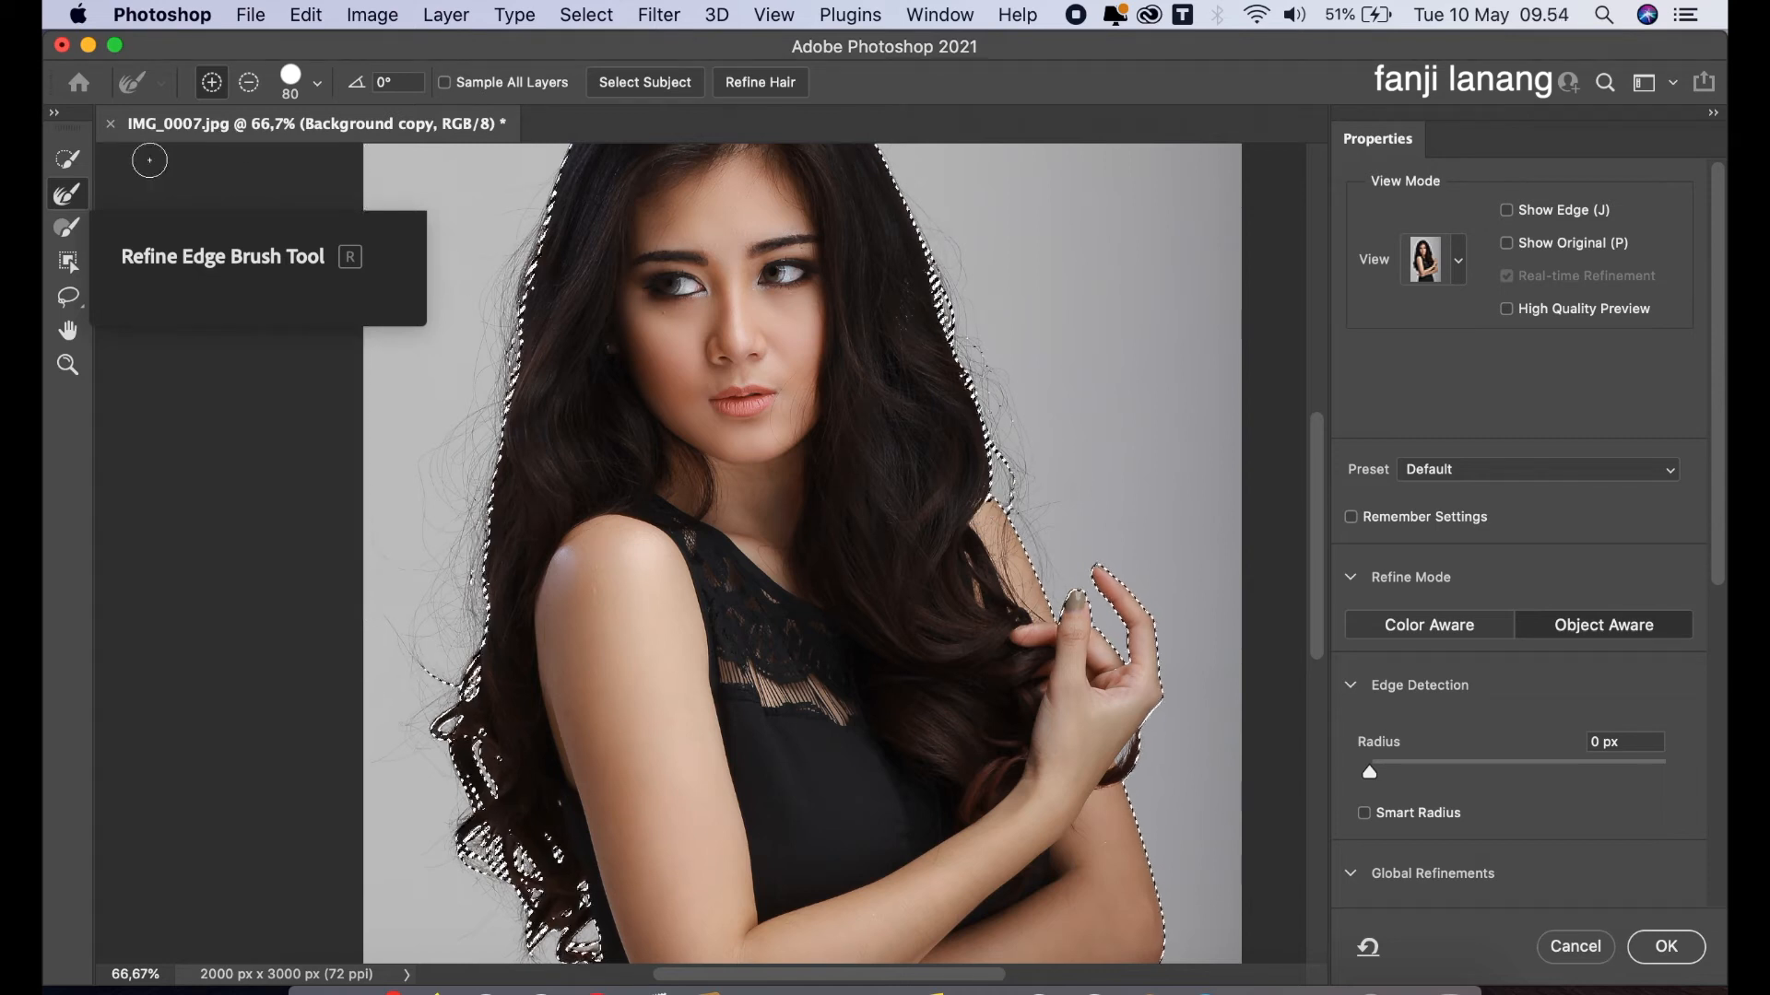
pyautogui.moveTo(554, 253); pyautogui.dragTo(606, 425)
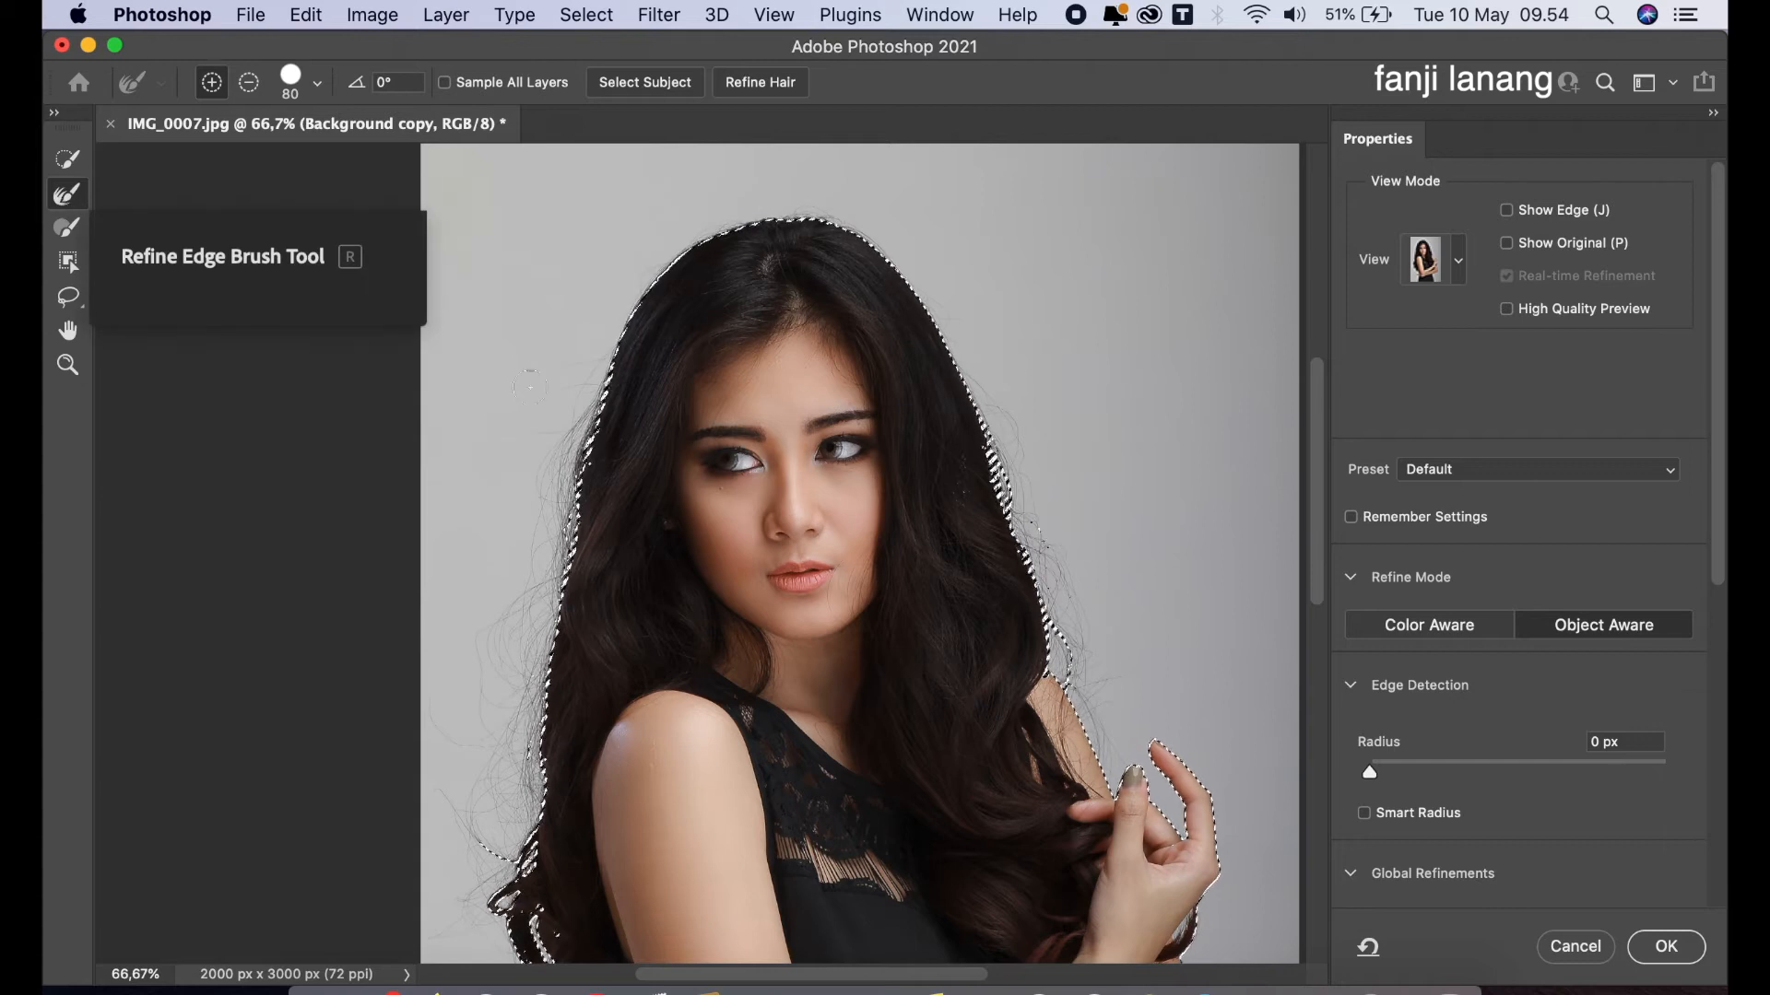
pyautogui.moveTo(604, 381); pyautogui.dragTo(640, 207)
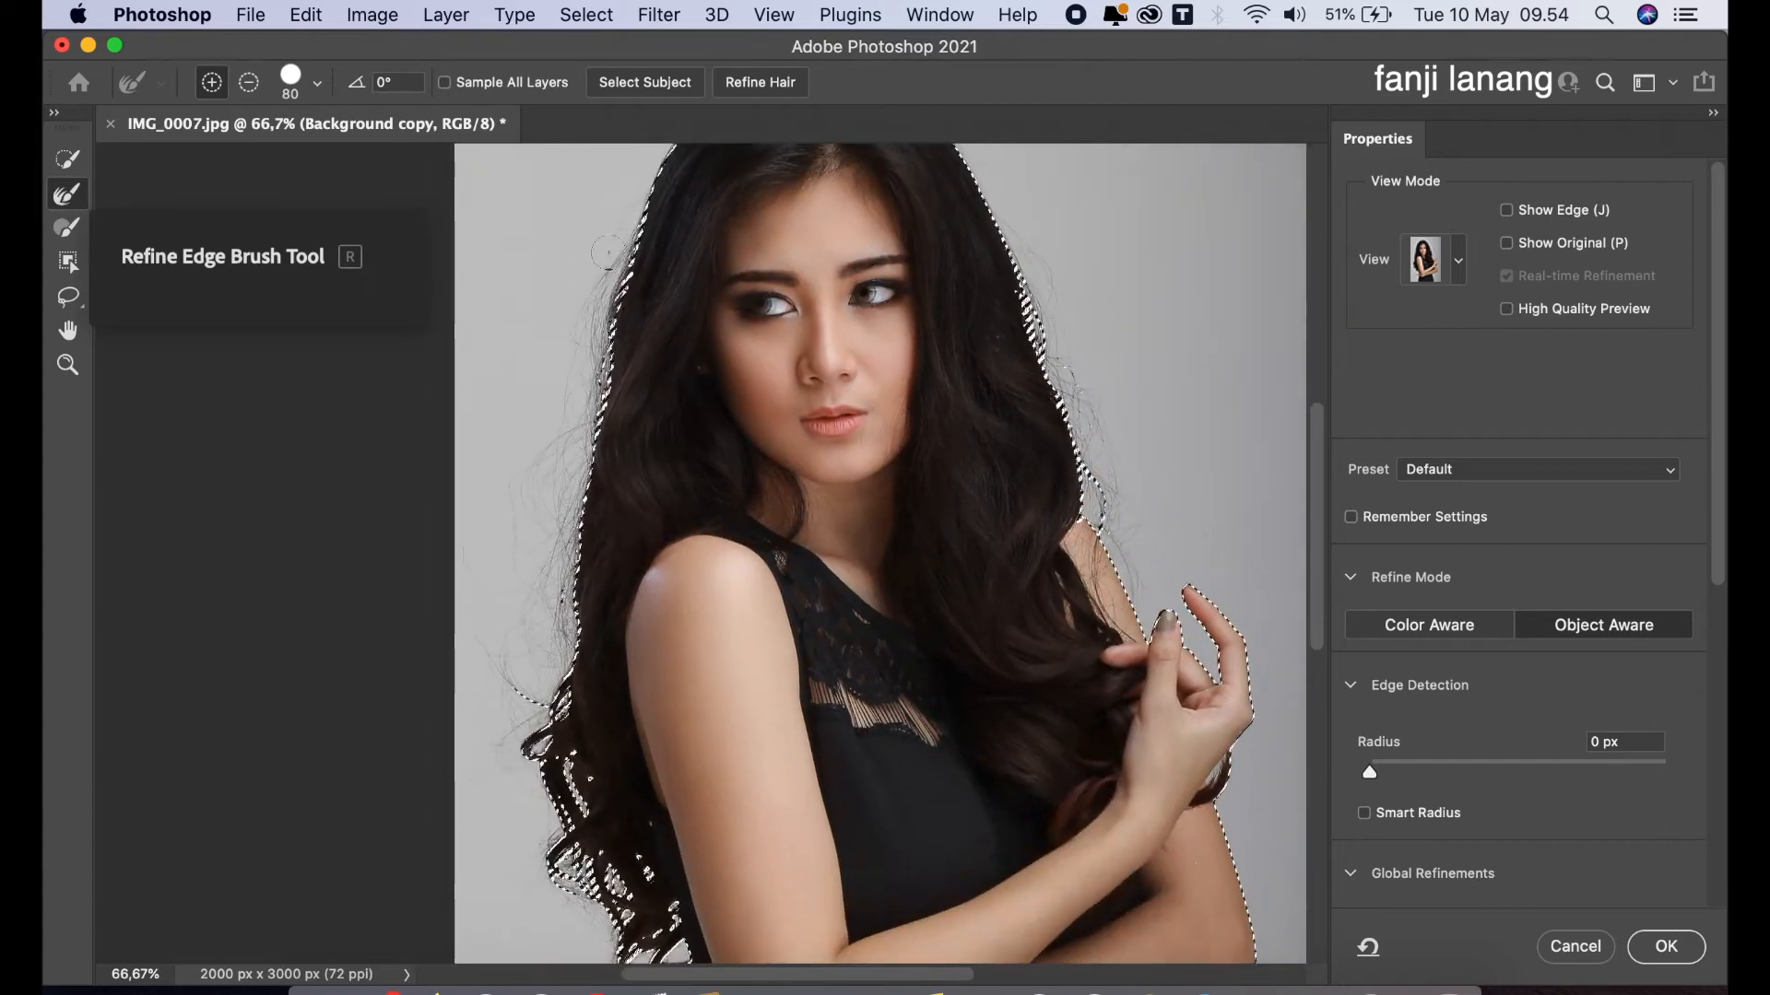
pyautogui.moveTo(605, 305)
pyautogui.mouseDown()
pyautogui.moveTo(568, 474)
pyautogui.moveTo(529, 473)
pyautogui.moveTo(532, 590)
pyautogui.moveTo(553, 585)
pyautogui.mouseUp()
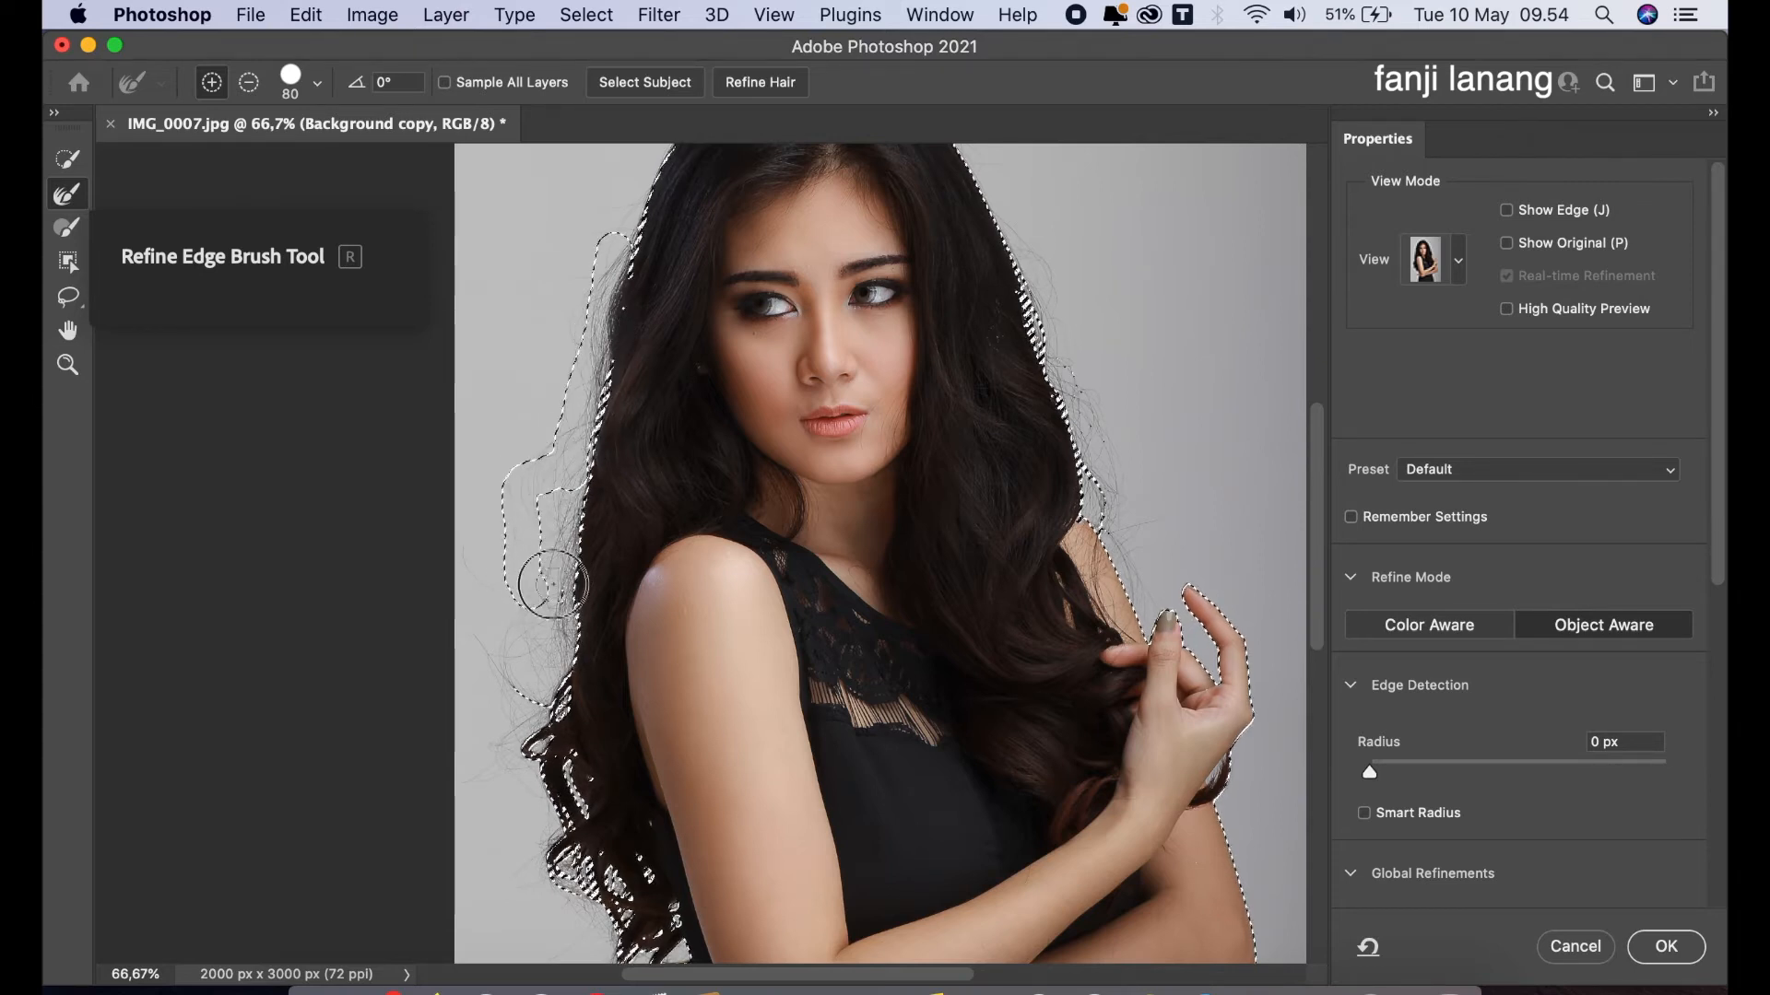
pyautogui.moveTo(565, 491)
pyautogui.mouseDown()
pyautogui.moveTo(563, 553)
pyautogui.moveTo(547, 491)
pyautogui.moveTo(546, 604)
pyautogui.moveTo(487, 637)
pyautogui.moveTo(530, 697)
pyautogui.moveTo(556, 669)
pyautogui.moveTo(558, 573)
pyautogui.moveTo(551, 650)
pyautogui.moveTo(525, 669)
pyautogui.moveTo(573, 637)
pyautogui.moveTo(561, 544)
pyautogui.mouseUp()
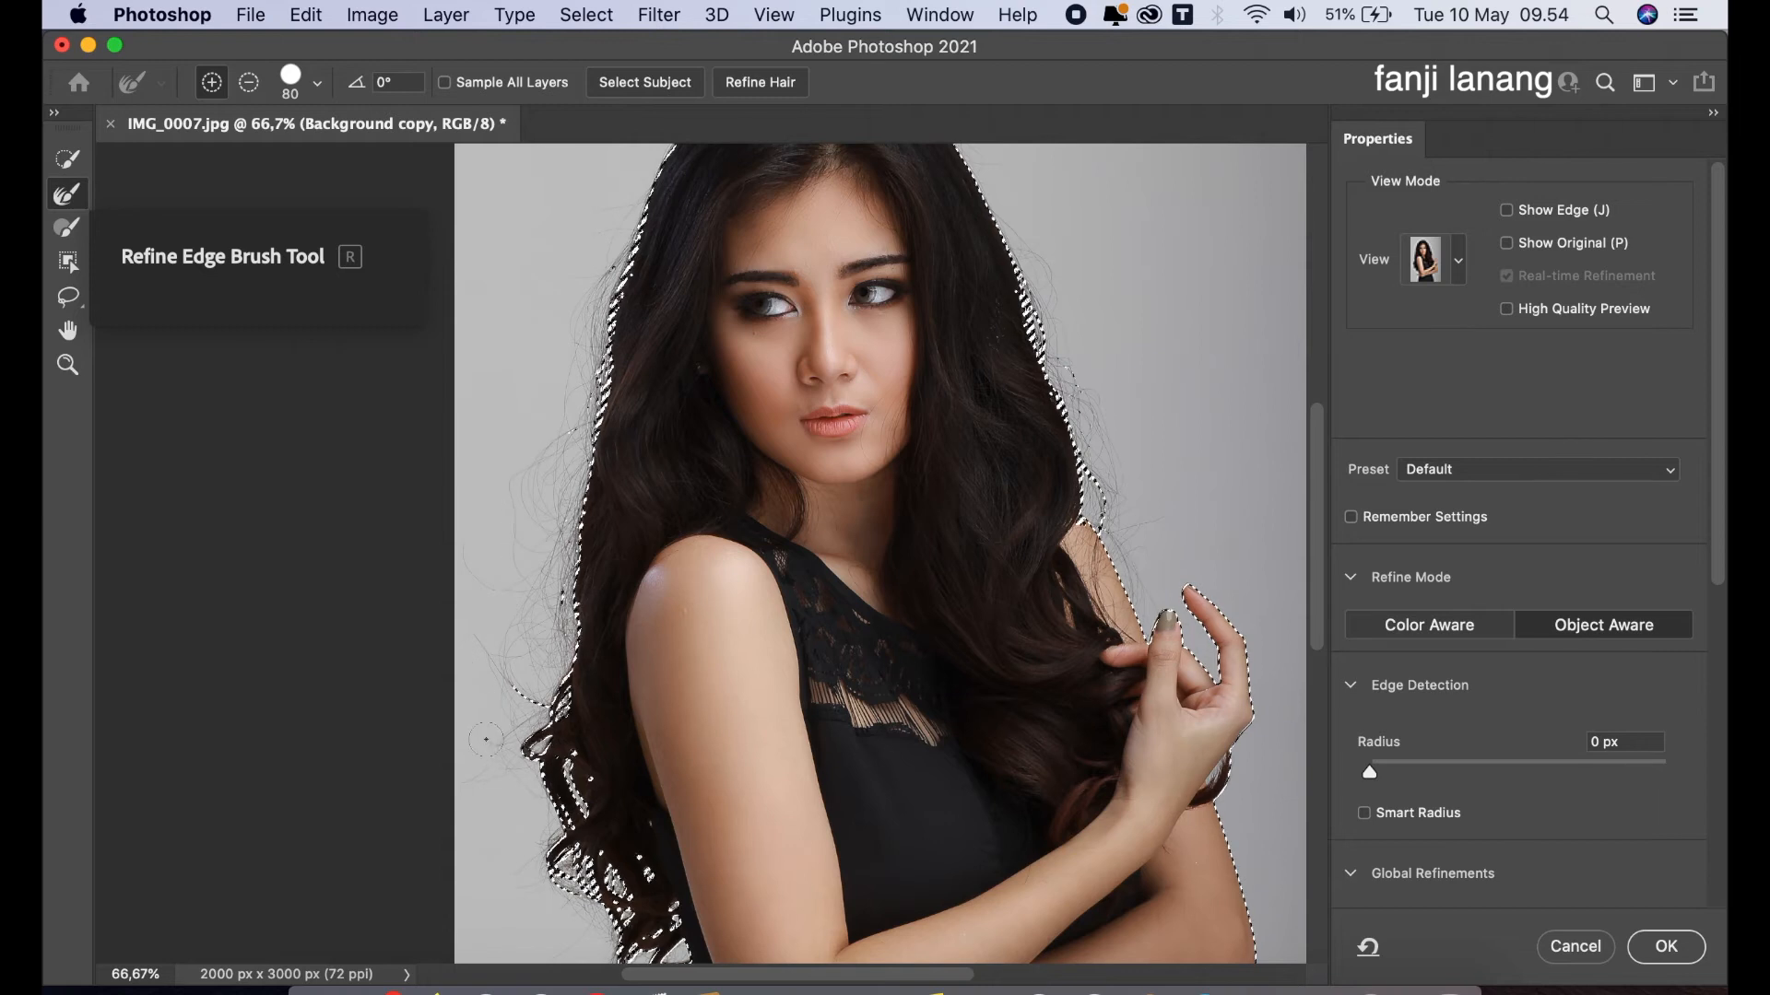
# Refine the selection edge over the lower left curls and the stray strands on the right side of the hair
pyautogui.scroll(-5, 498, 541)
pyautogui.moveTo(512, 526)
pyautogui.mouseDown()
pyautogui.moveTo(535, 477)
pyautogui.moveTo(535, 557)
pyautogui.moveTo(568, 645)
pyautogui.moveTo(653, 780)
pyautogui.mouseUp()
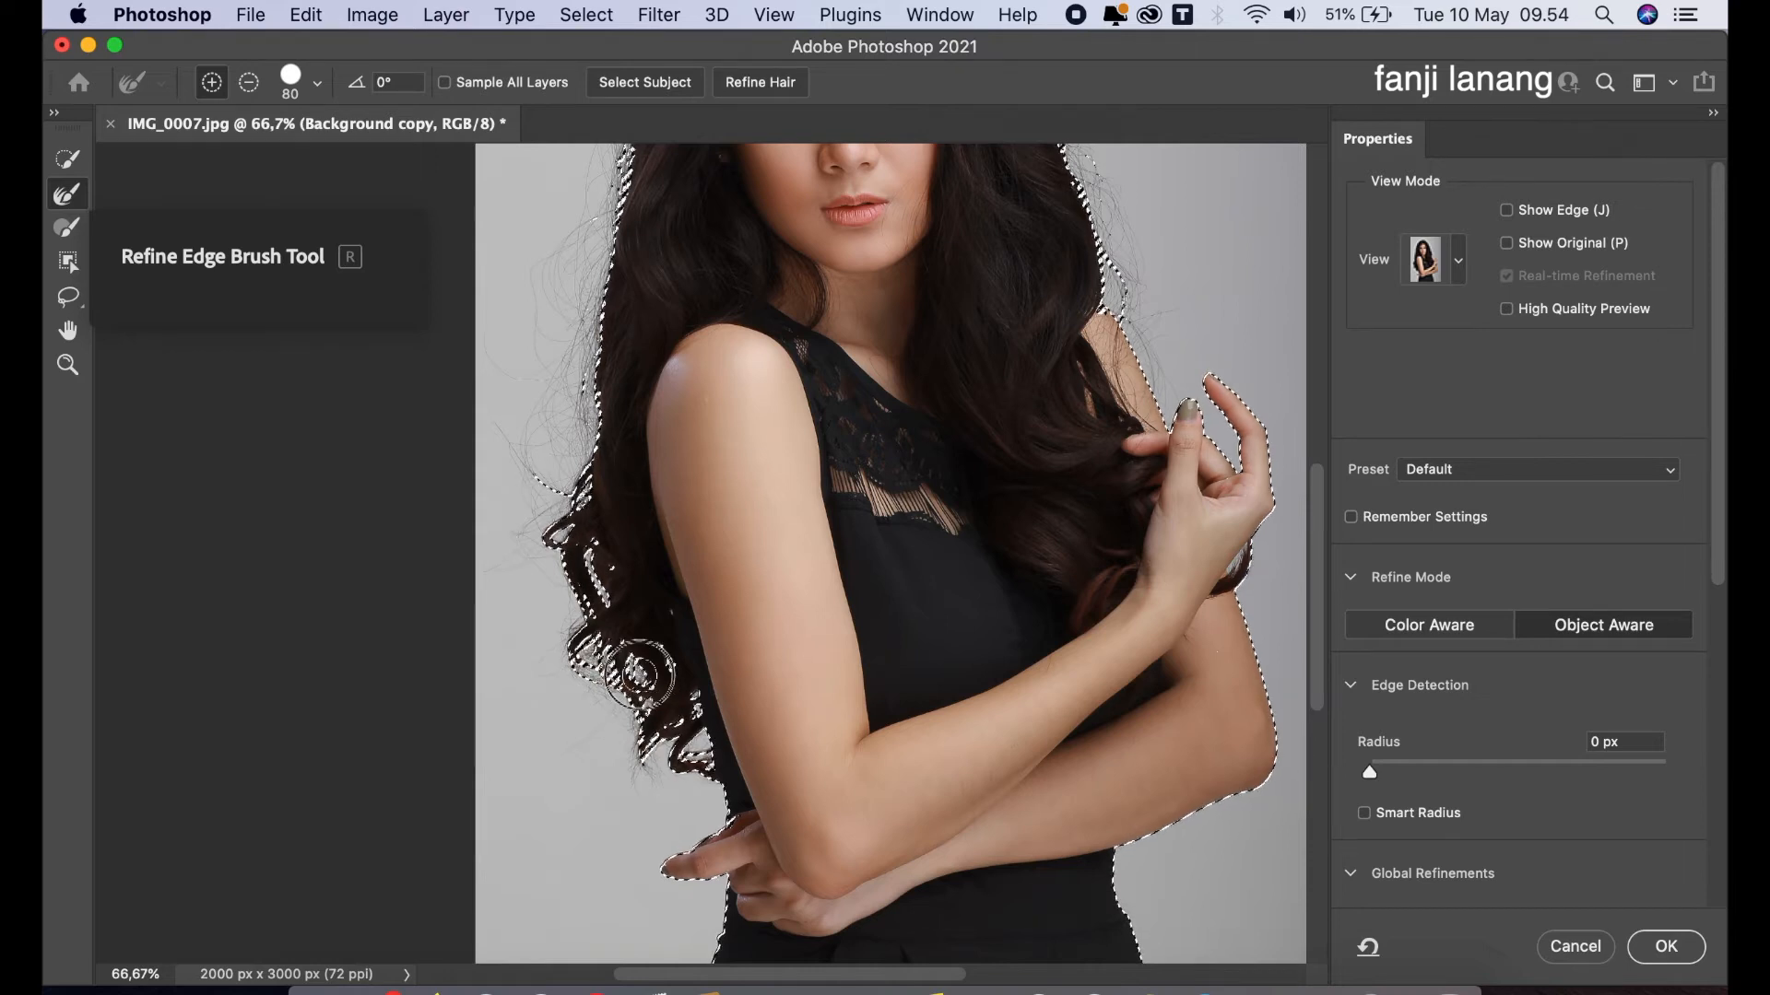
pyautogui.moveTo(612, 598); pyautogui.dragTo(593, 551)
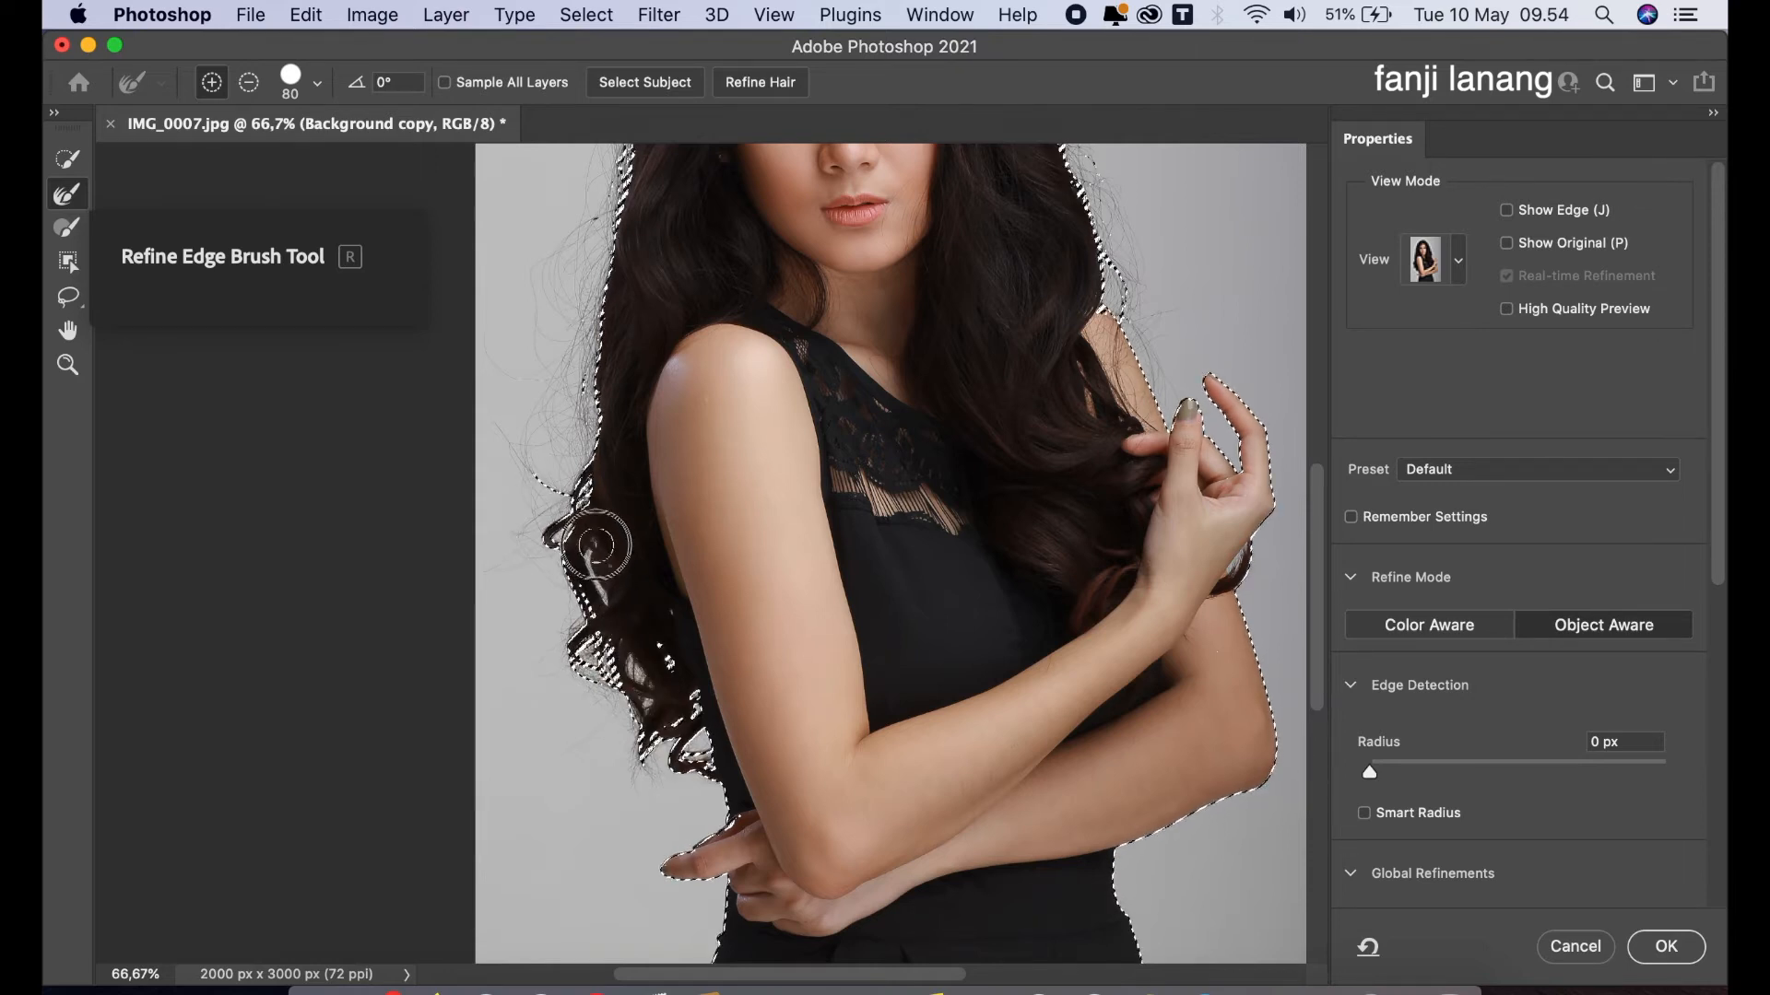
pyautogui.moveTo(656, 658)
pyautogui.mouseDown()
pyautogui.moveTo(700, 773)
pyautogui.moveTo(686, 749)
pyautogui.mouseUp()
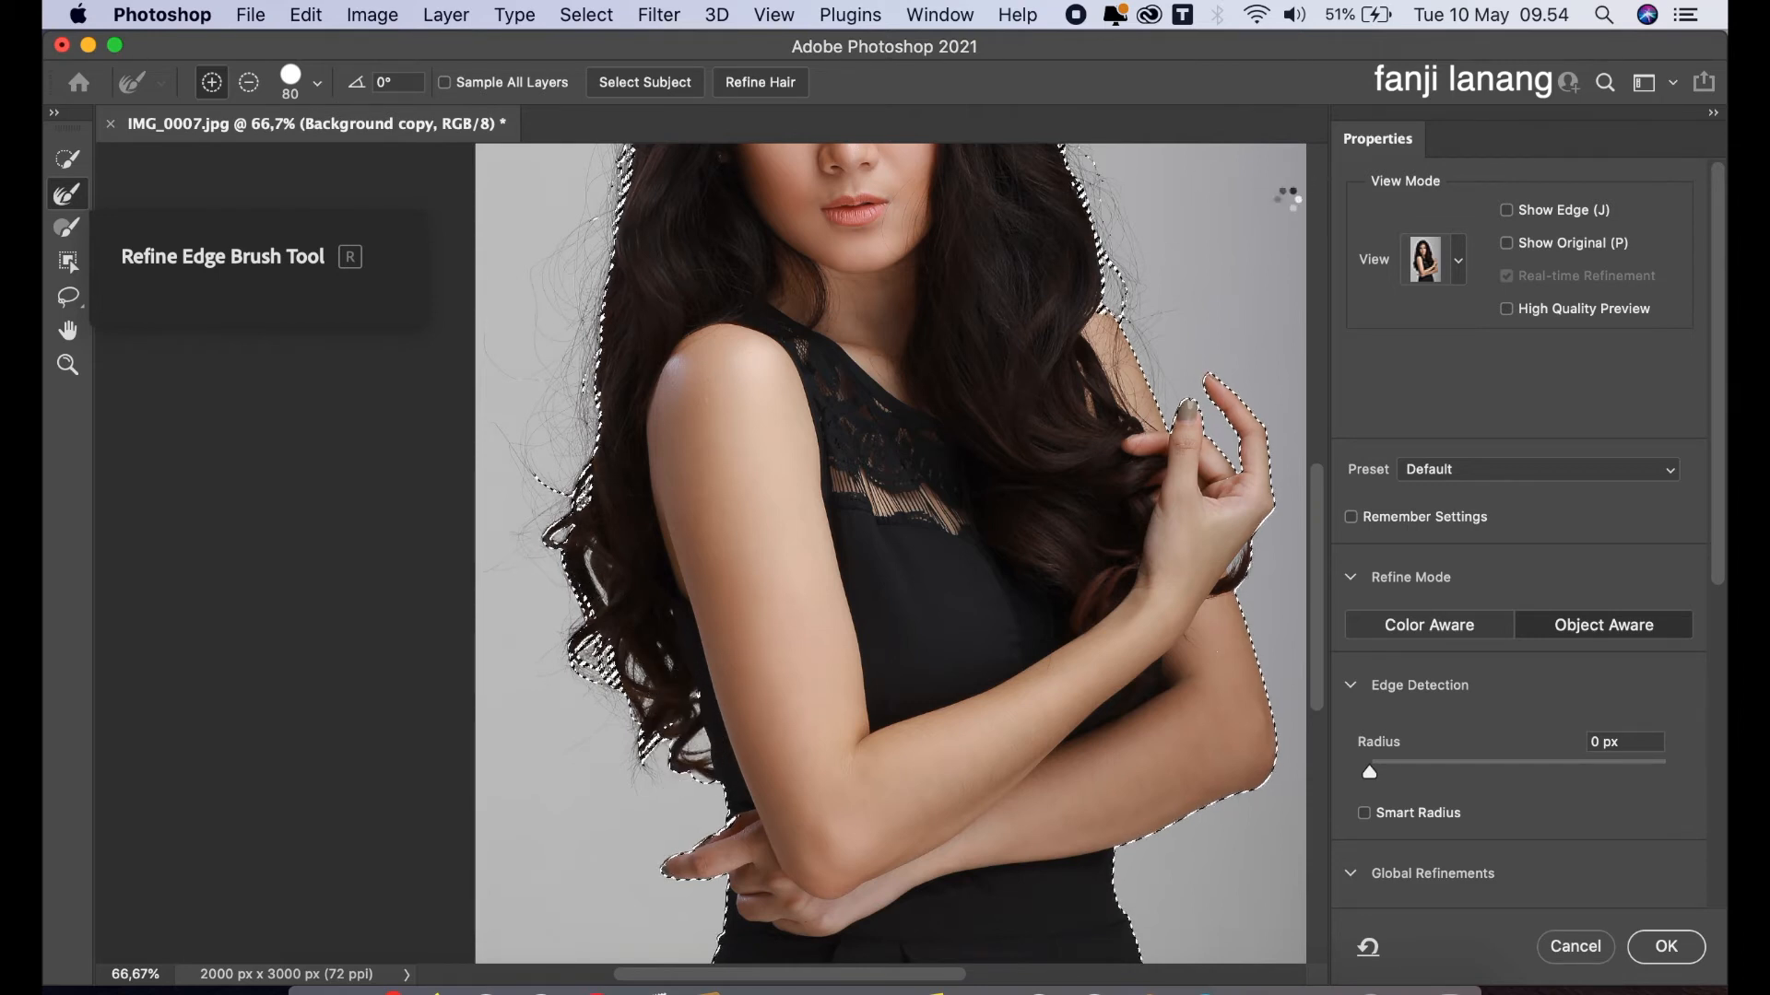
pyautogui.moveTo(1169, 261)
pyautogui.mouseDown()
pyautogui.moveTo(999, 411)
pyautogui.moveTo(931, 540)
pyautogui.mouseUp()
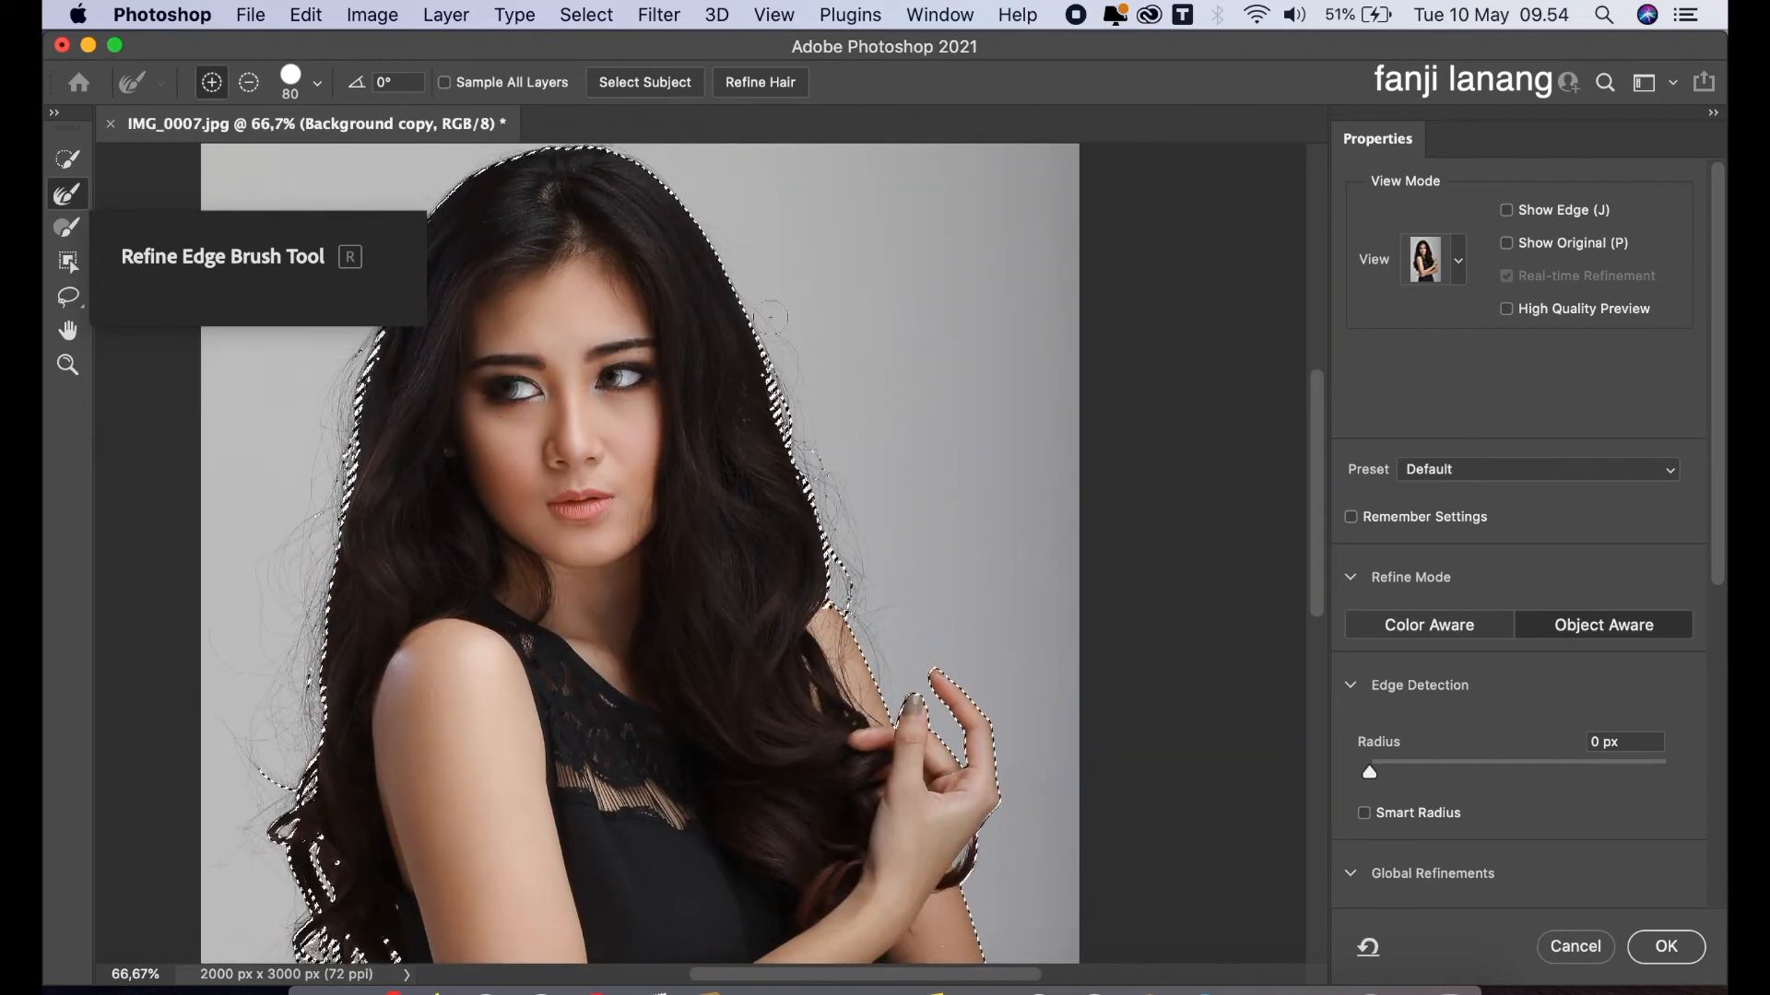
pyautogui.moveTo(751, 309)
pyautogui.mouseDown()
pyautogui.moveTo(798, 373)
pyautogui.moveTo(801, 431)
pyautogui.moveTo(892, 659)
pyautogui.moveTo(760, 313)
pyautogui.mouseUp()
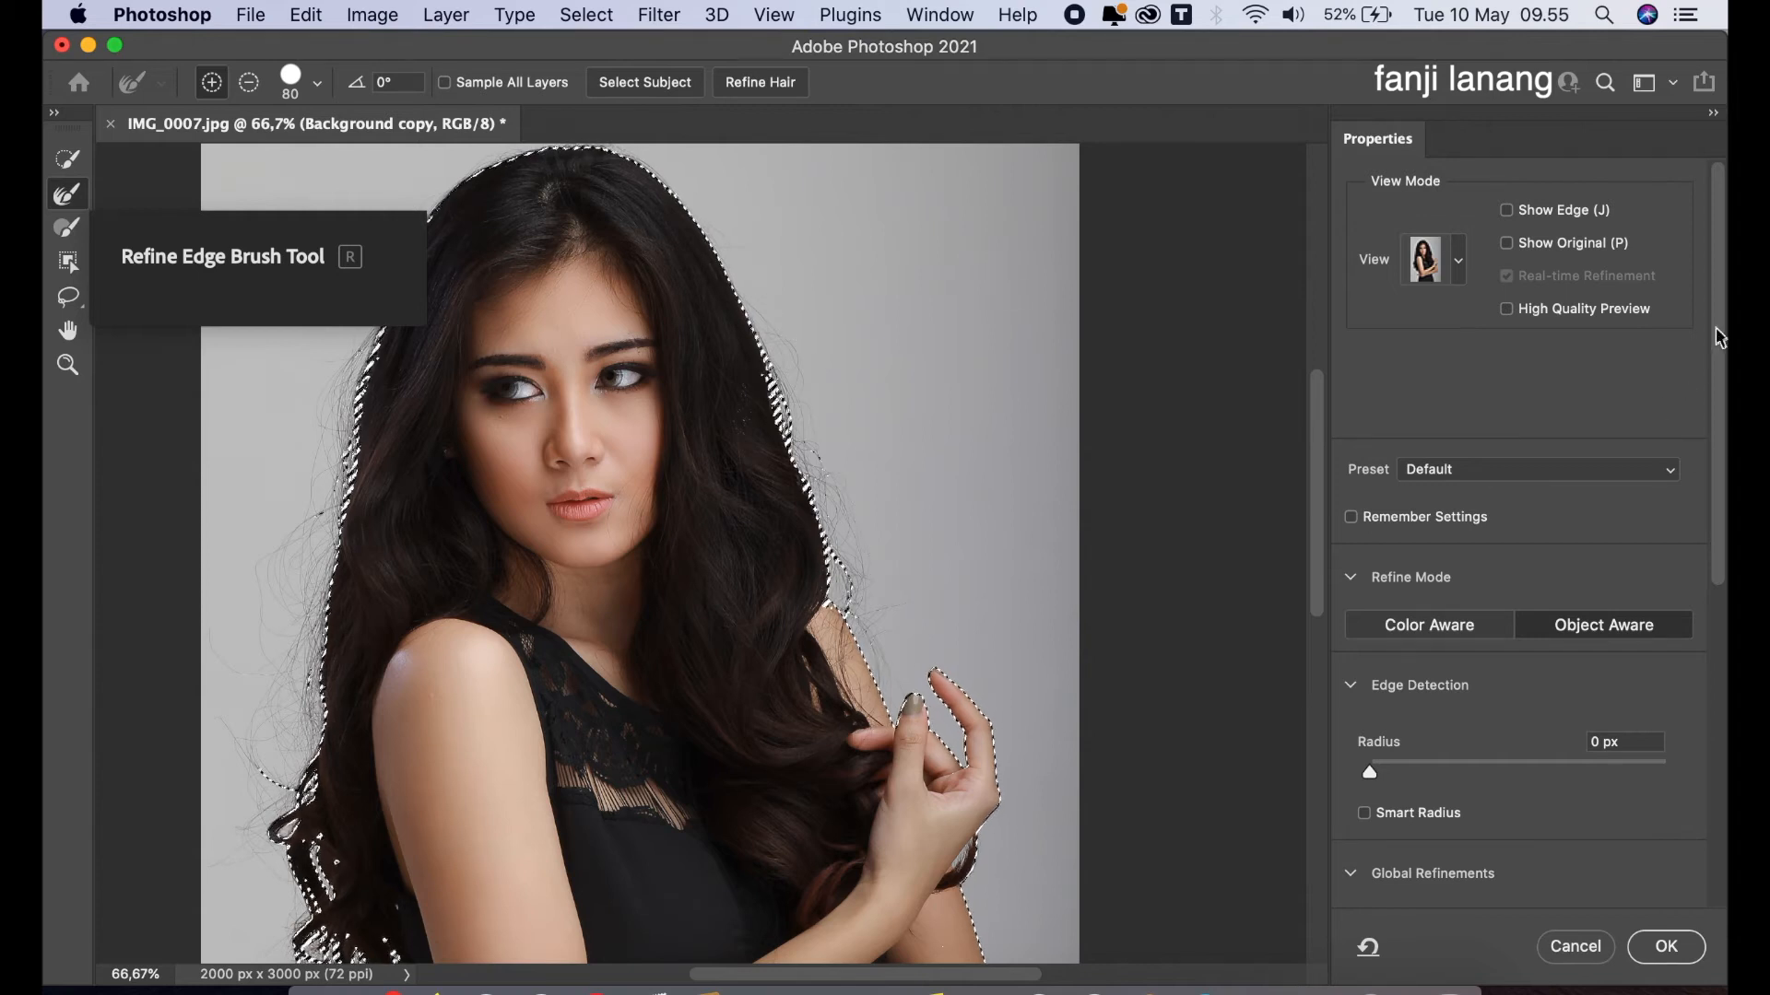
# Output the refined selection as a Layer Mask on the Background copy layer
pyautogui.moveTo(1717, 369); pyautogui.dragTo(1679, 723)
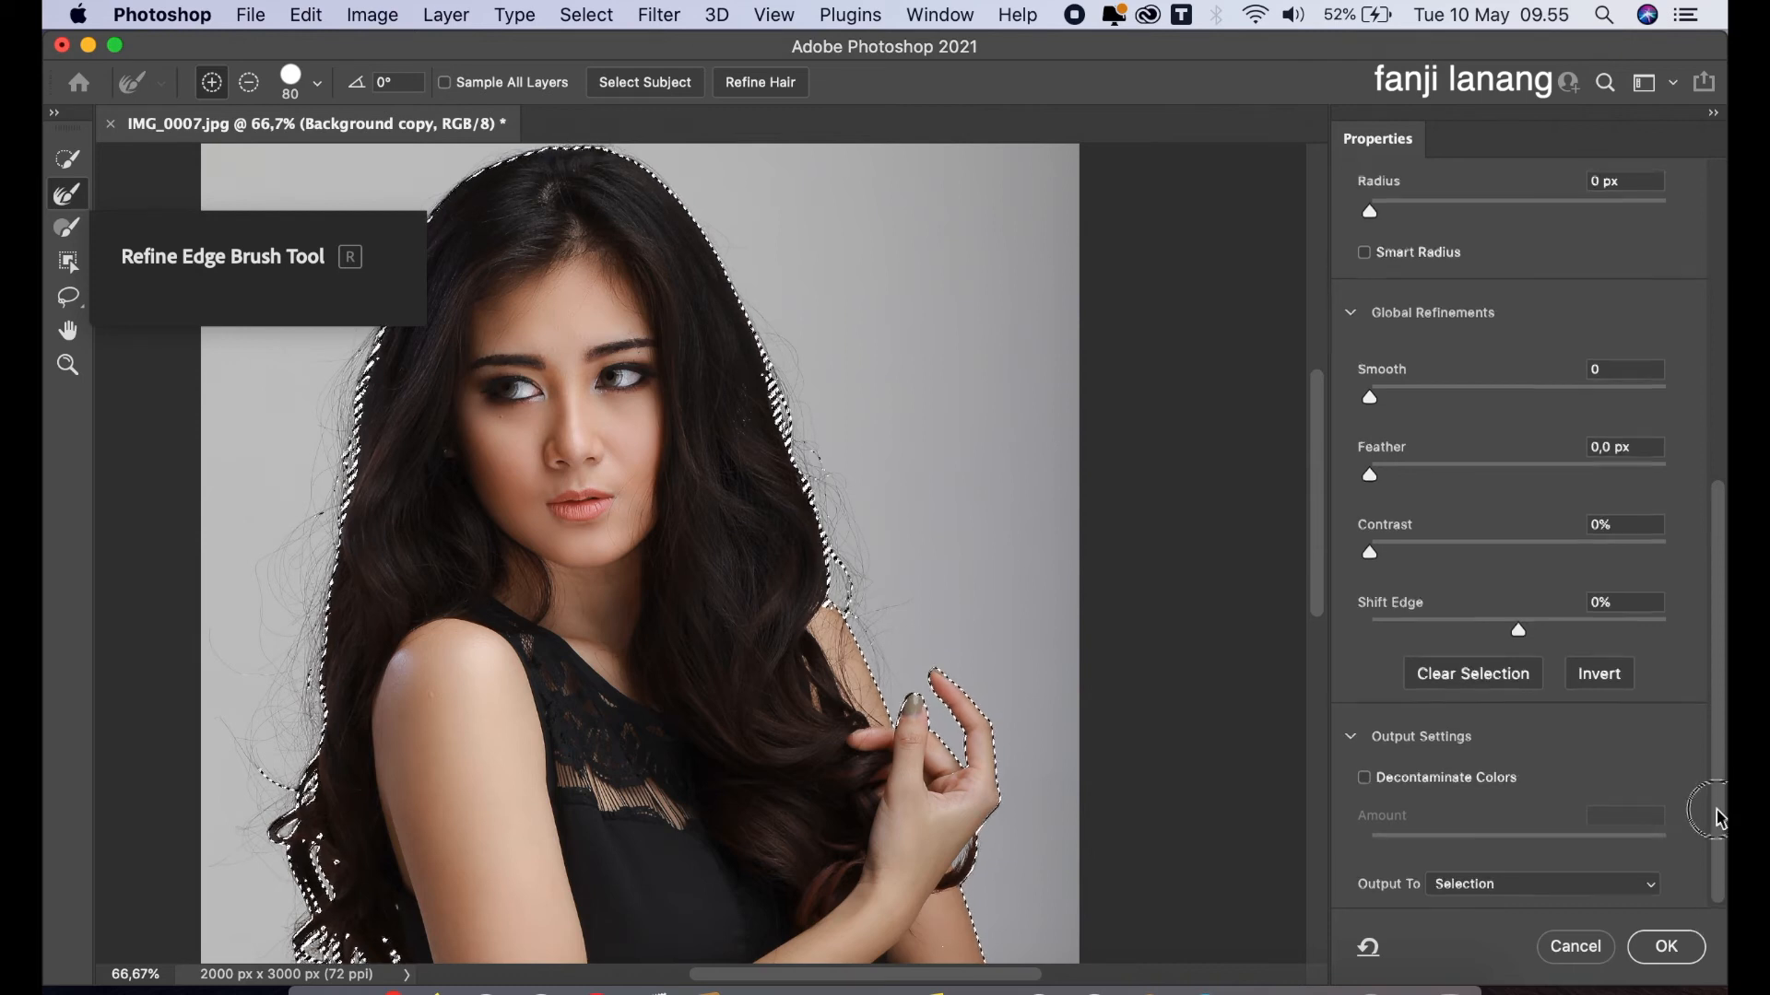
pyautogui.click(1628, 884)
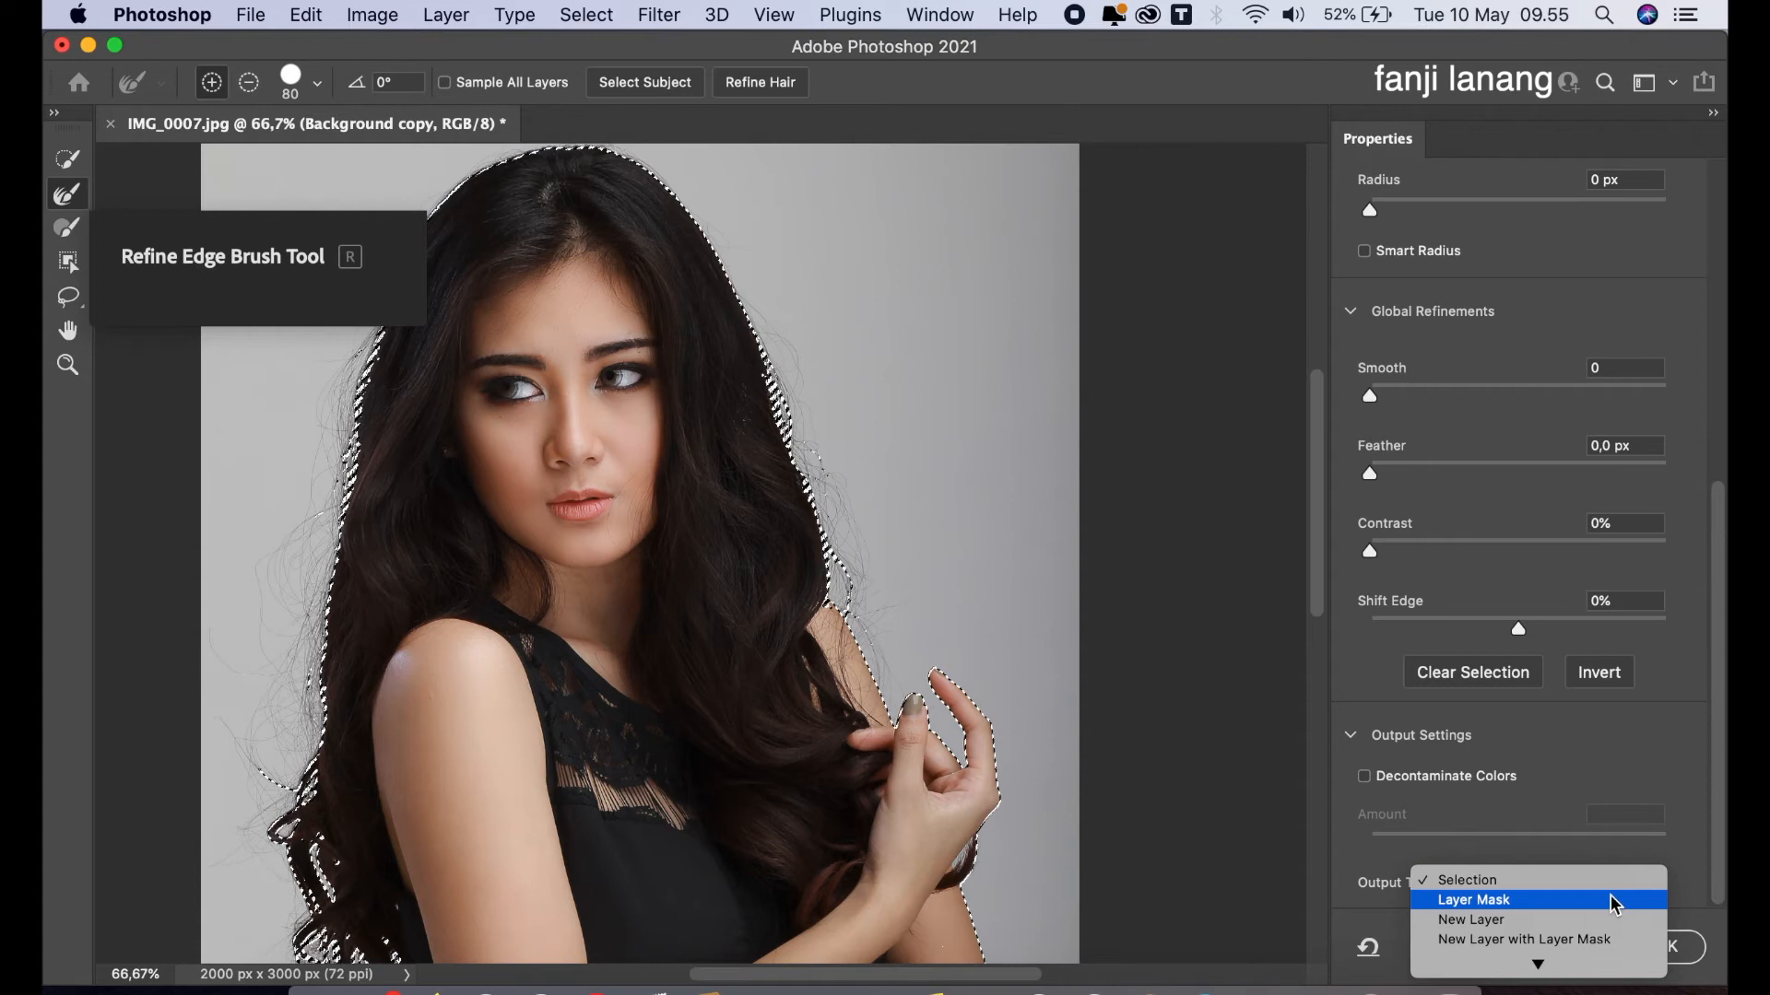
pyautogui.click(1615, 901)
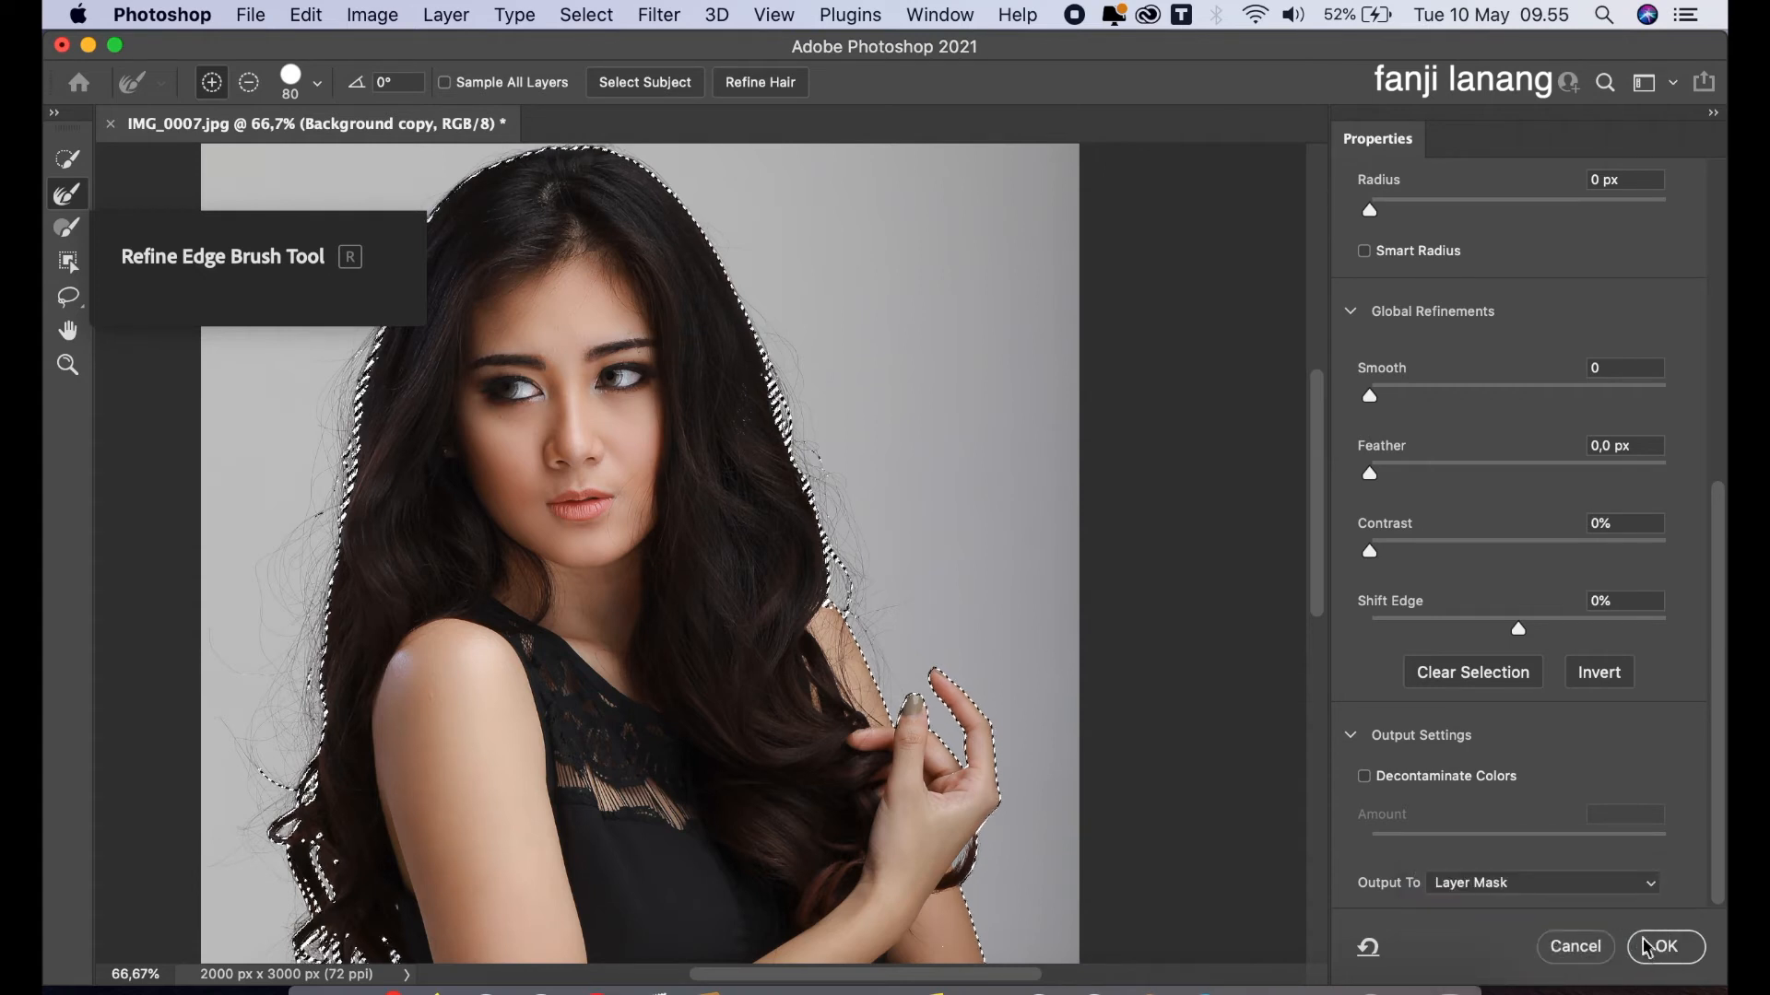
pyautogui.click(1673, 946)
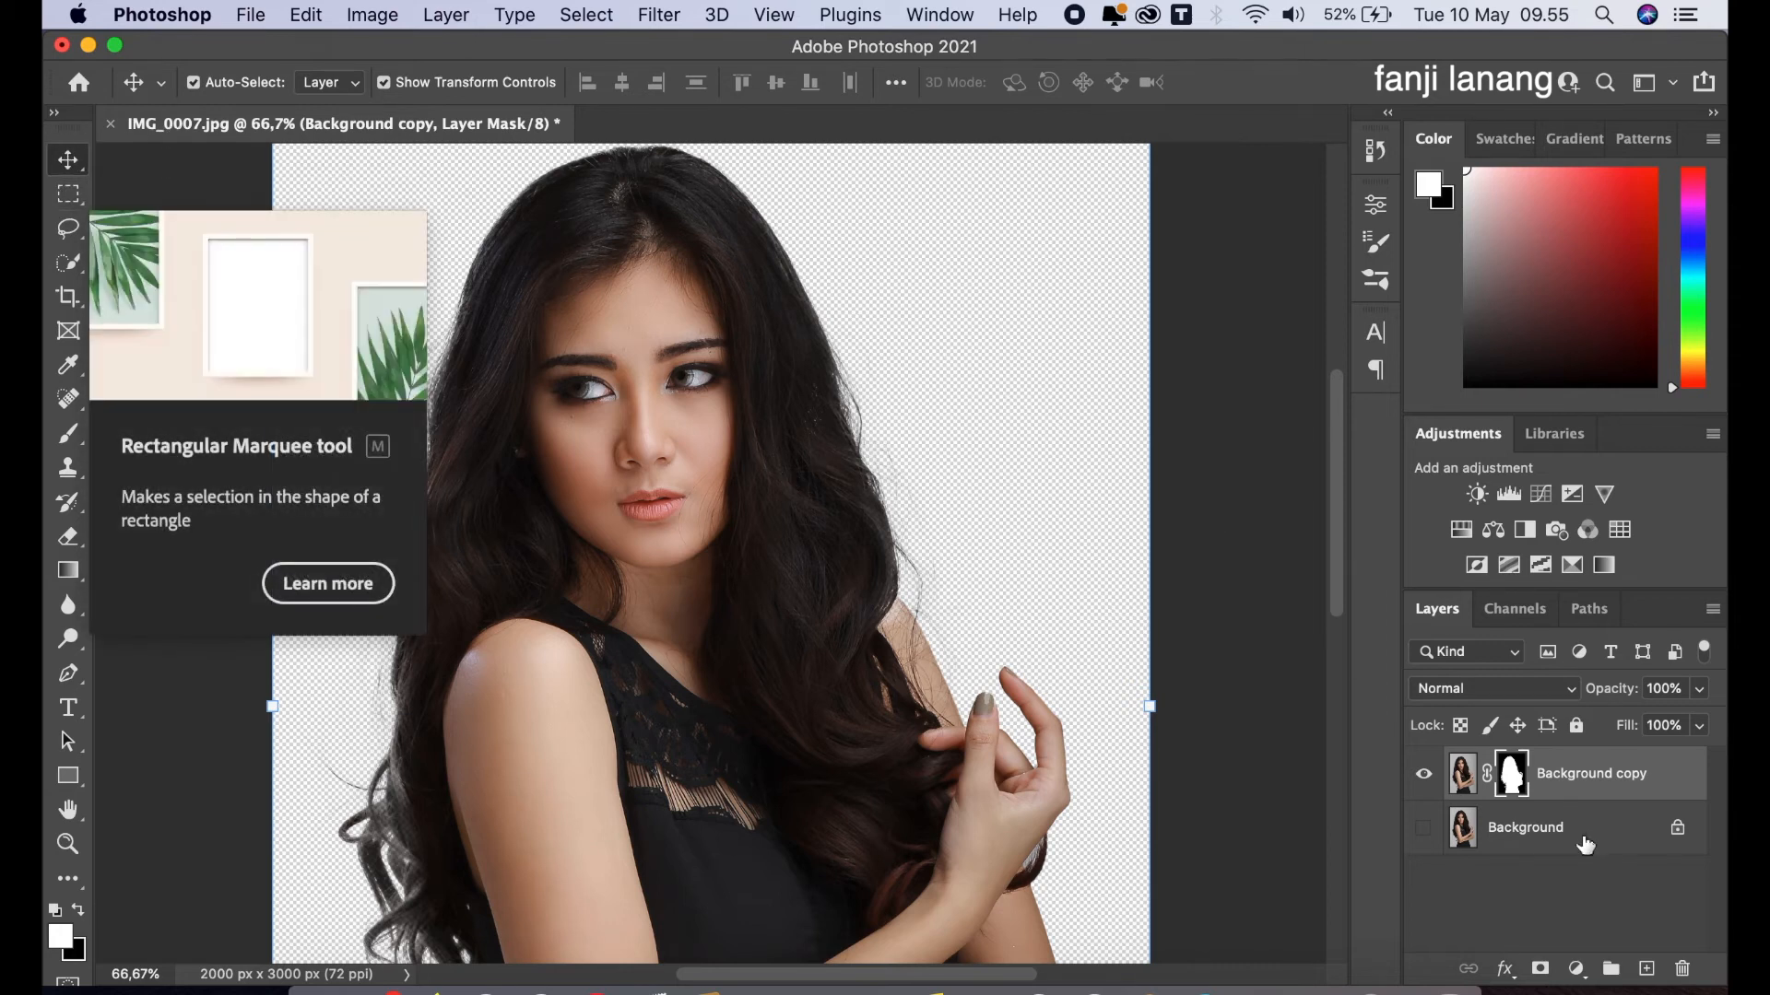
# Add an empty layer directly above the Background layer and choose a light purple foreground colour
pyautogui.click(1526, 830)
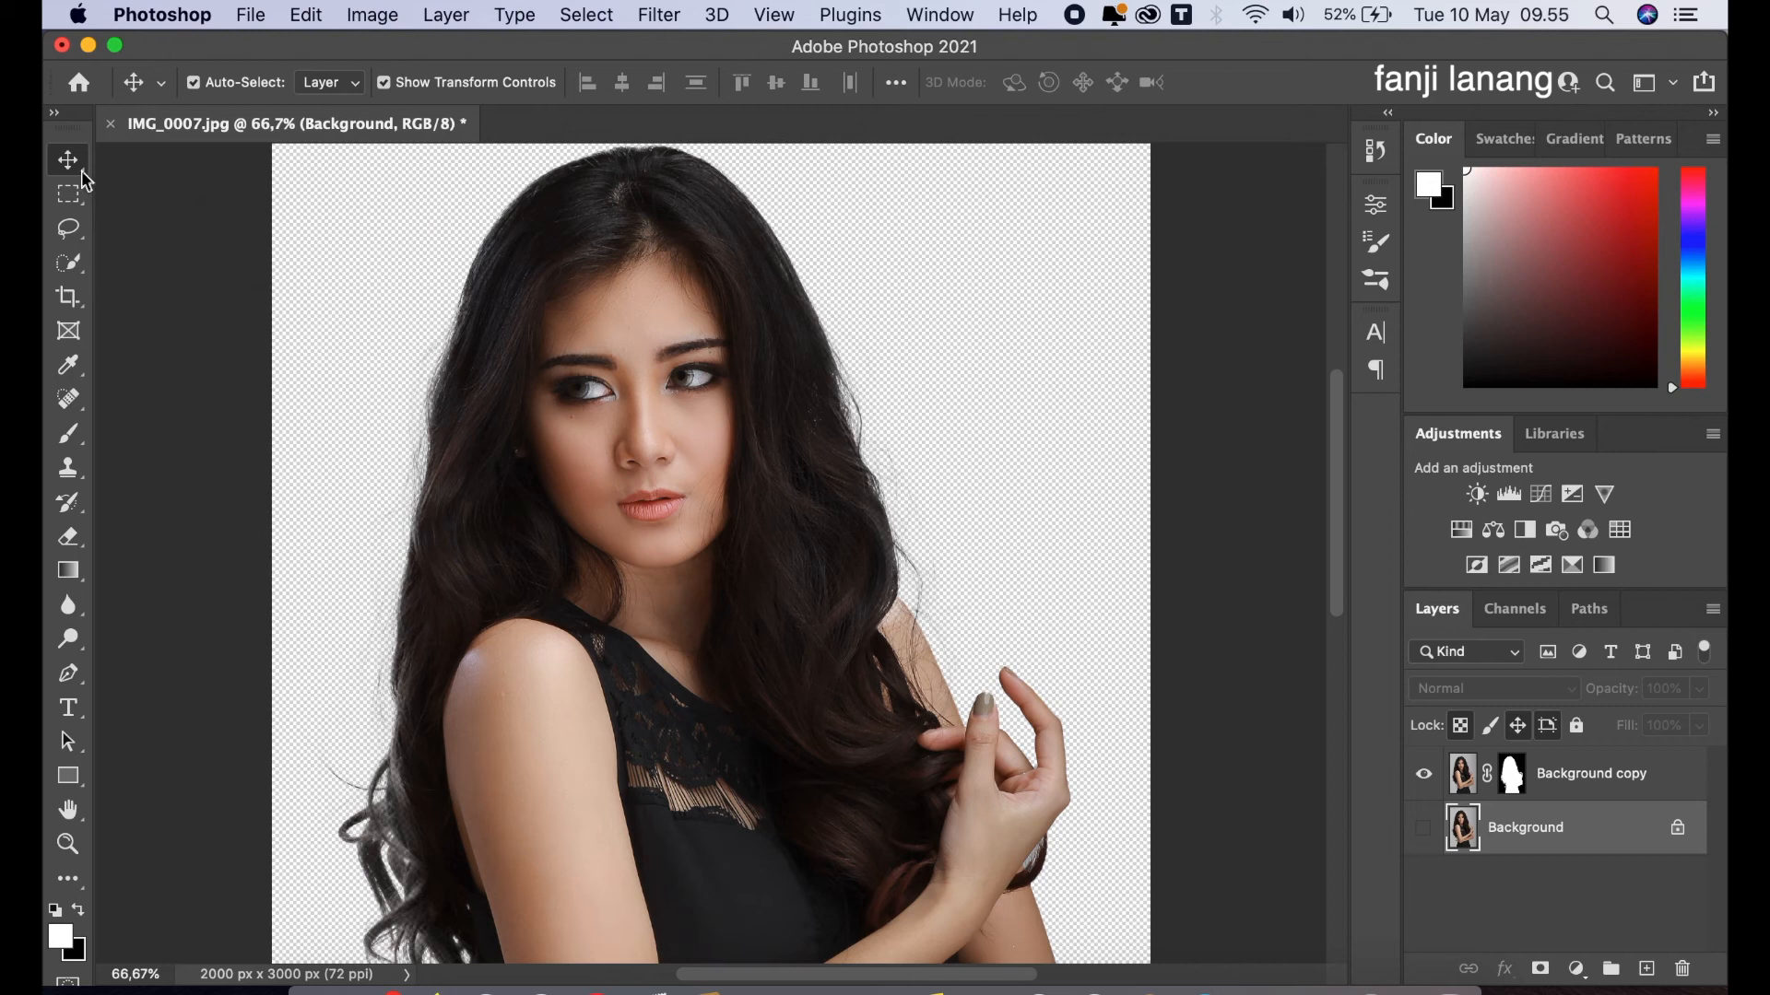
pyautogui.click(1646, 969)
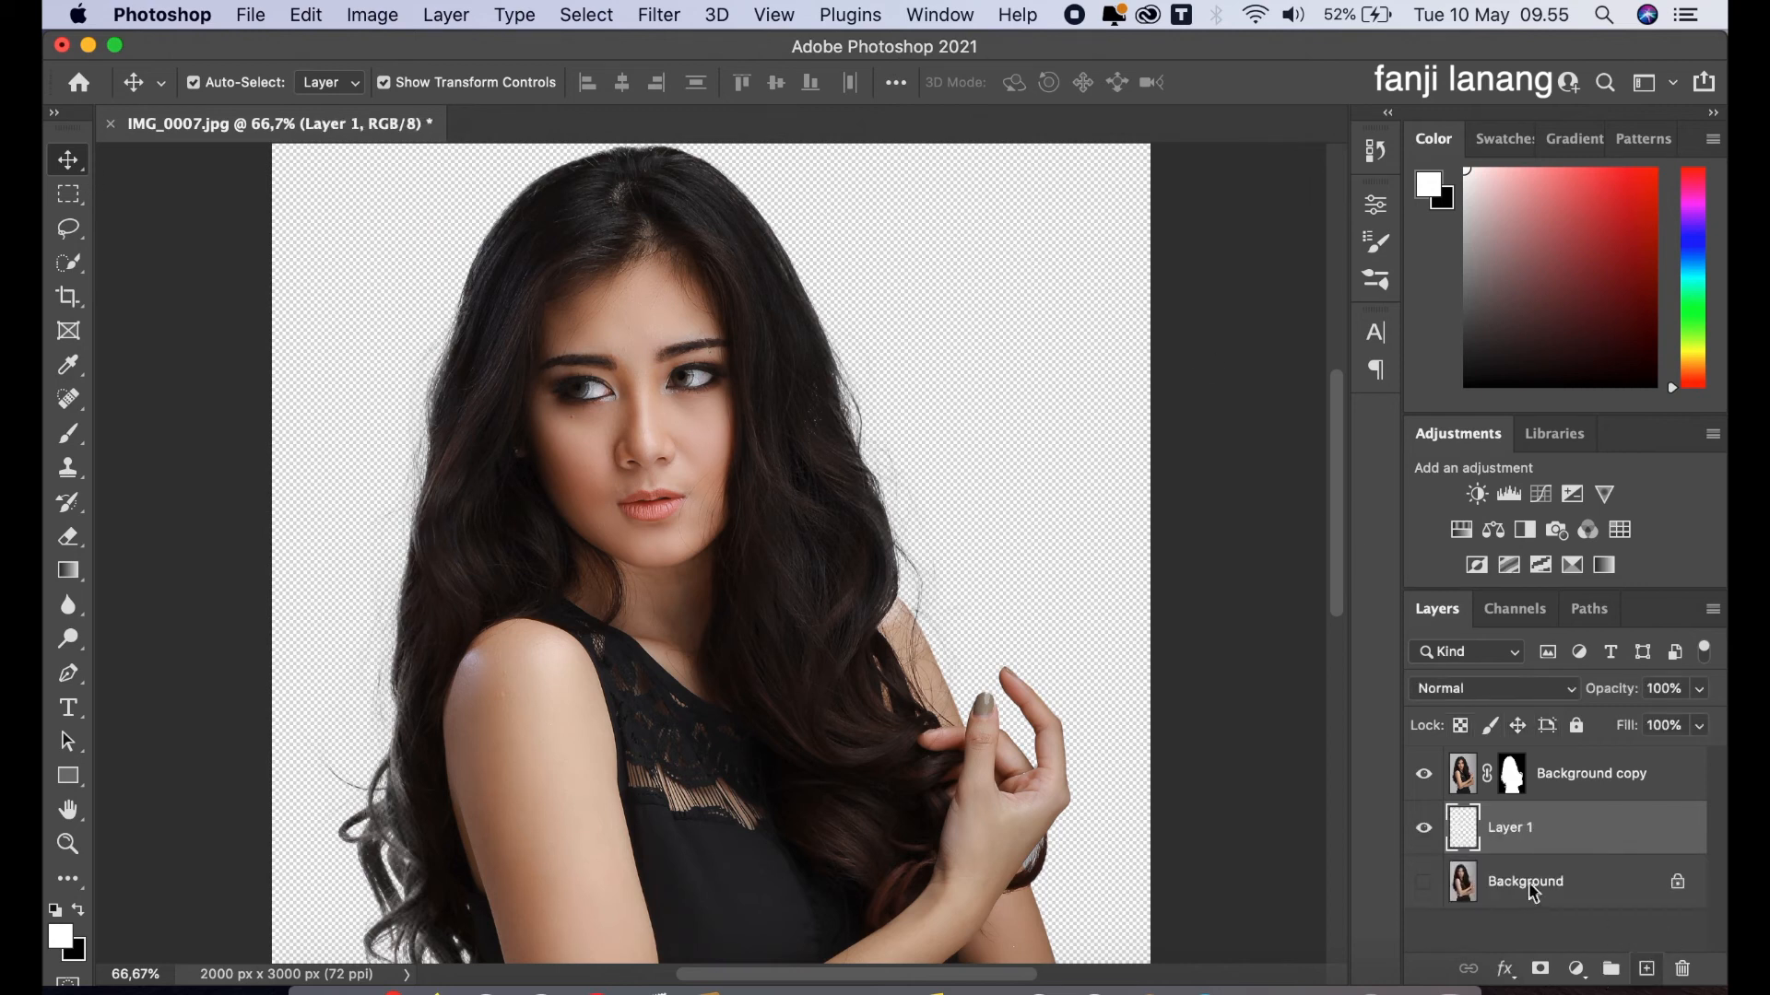
pyautogui.click(62, 938)
pyautogui.moveTo(1342, 355); pyautogui.dragTo(1342, 285)
pyautogui.moveTo(1198, 263); pyautogui.dragTo(1130, 265)
pyautogui.click(1575, 210)
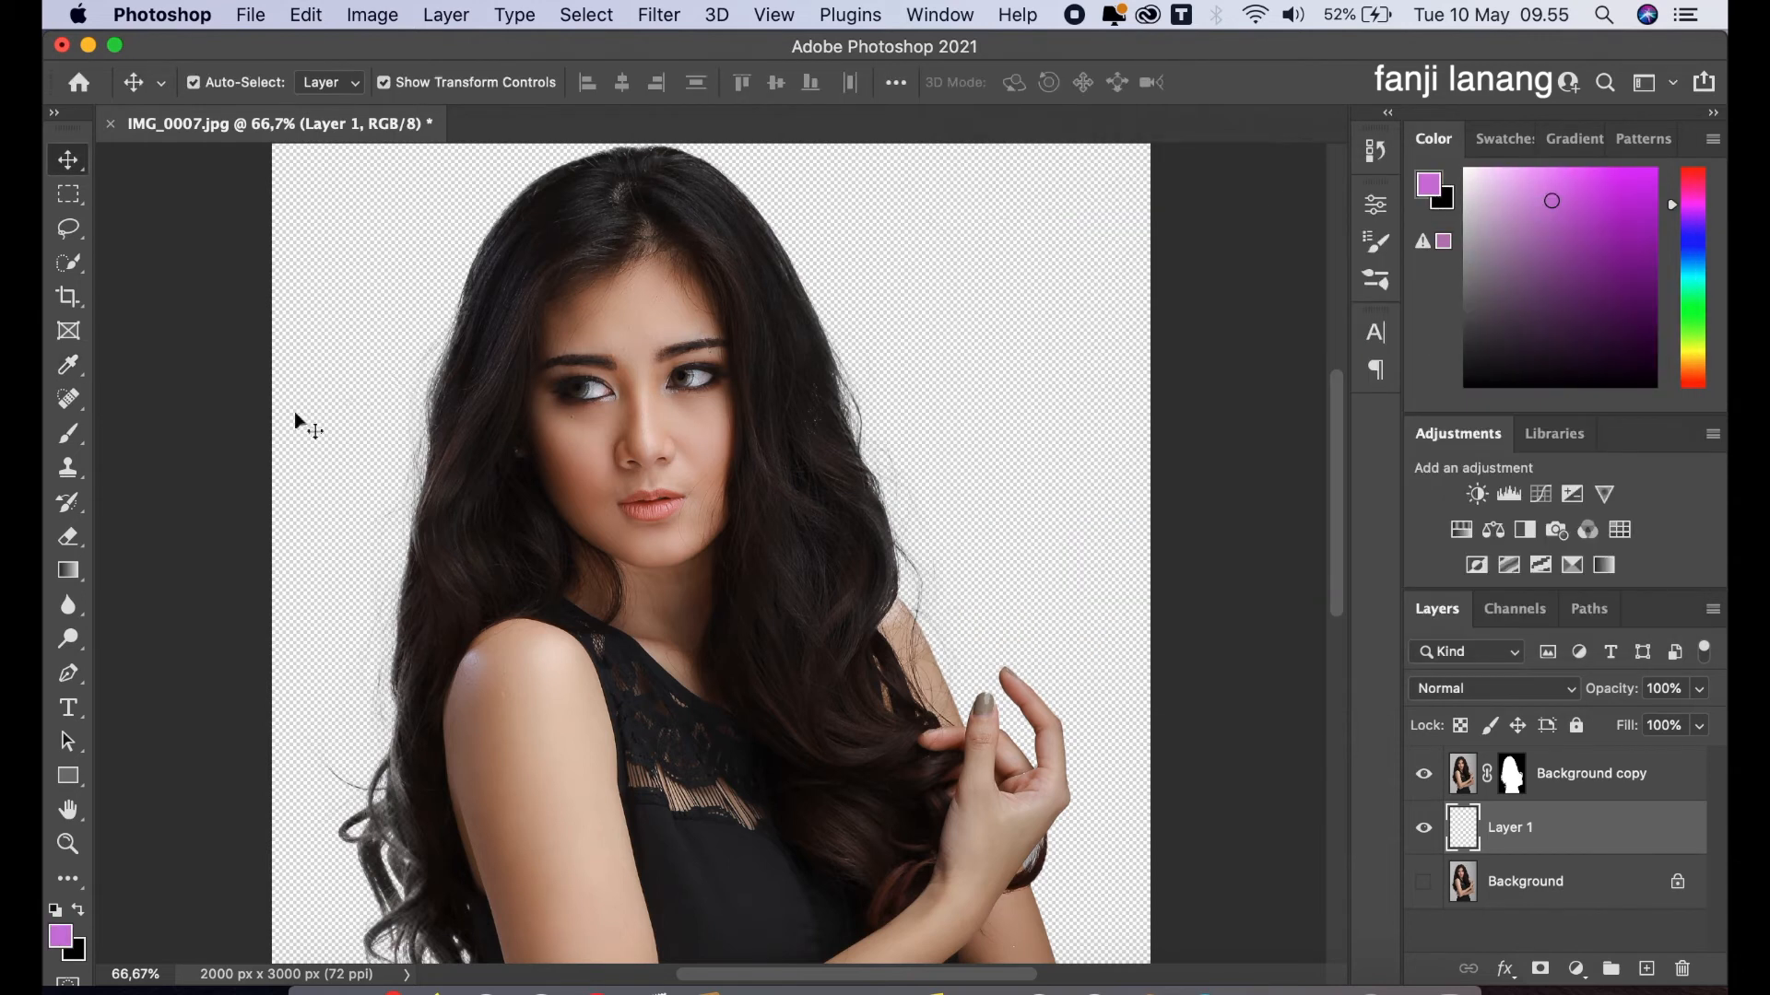
# Fill the new empty layer with the purple foreground colour using the Paint Bucket, then return to the Move tool
pyautogui.click(68, 571)
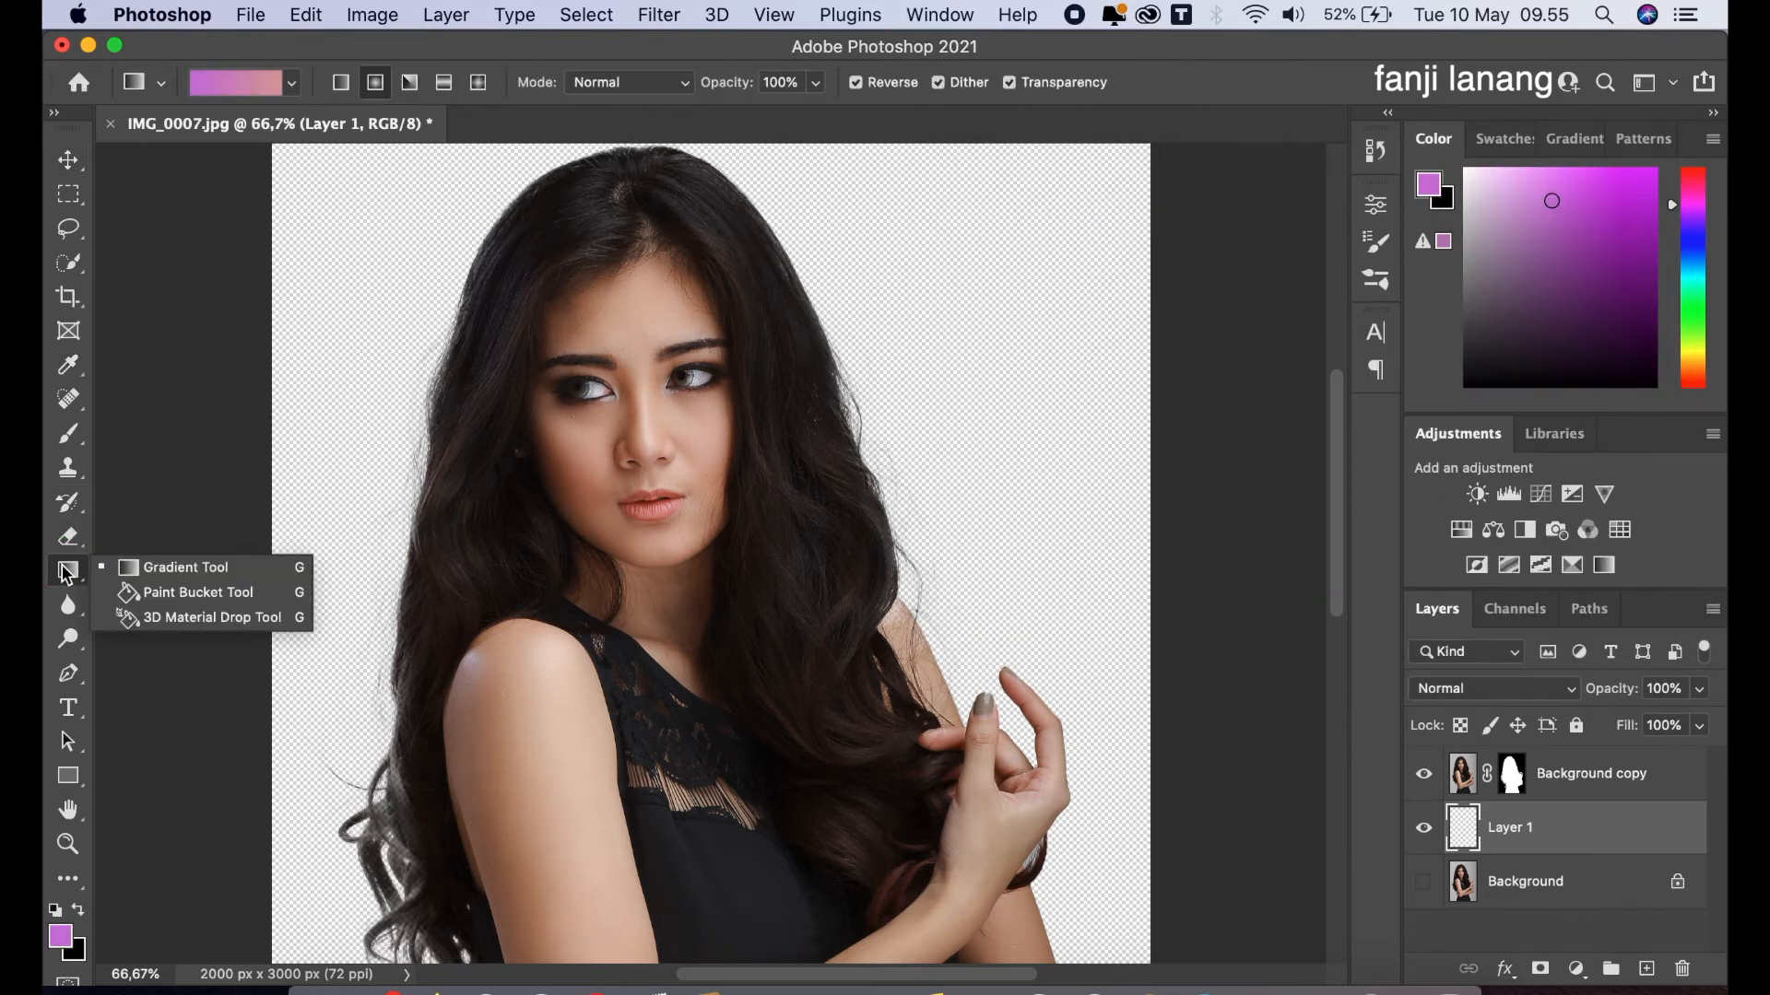
pyautogui.click(166, 590)
pyautogui.click(346, 478)
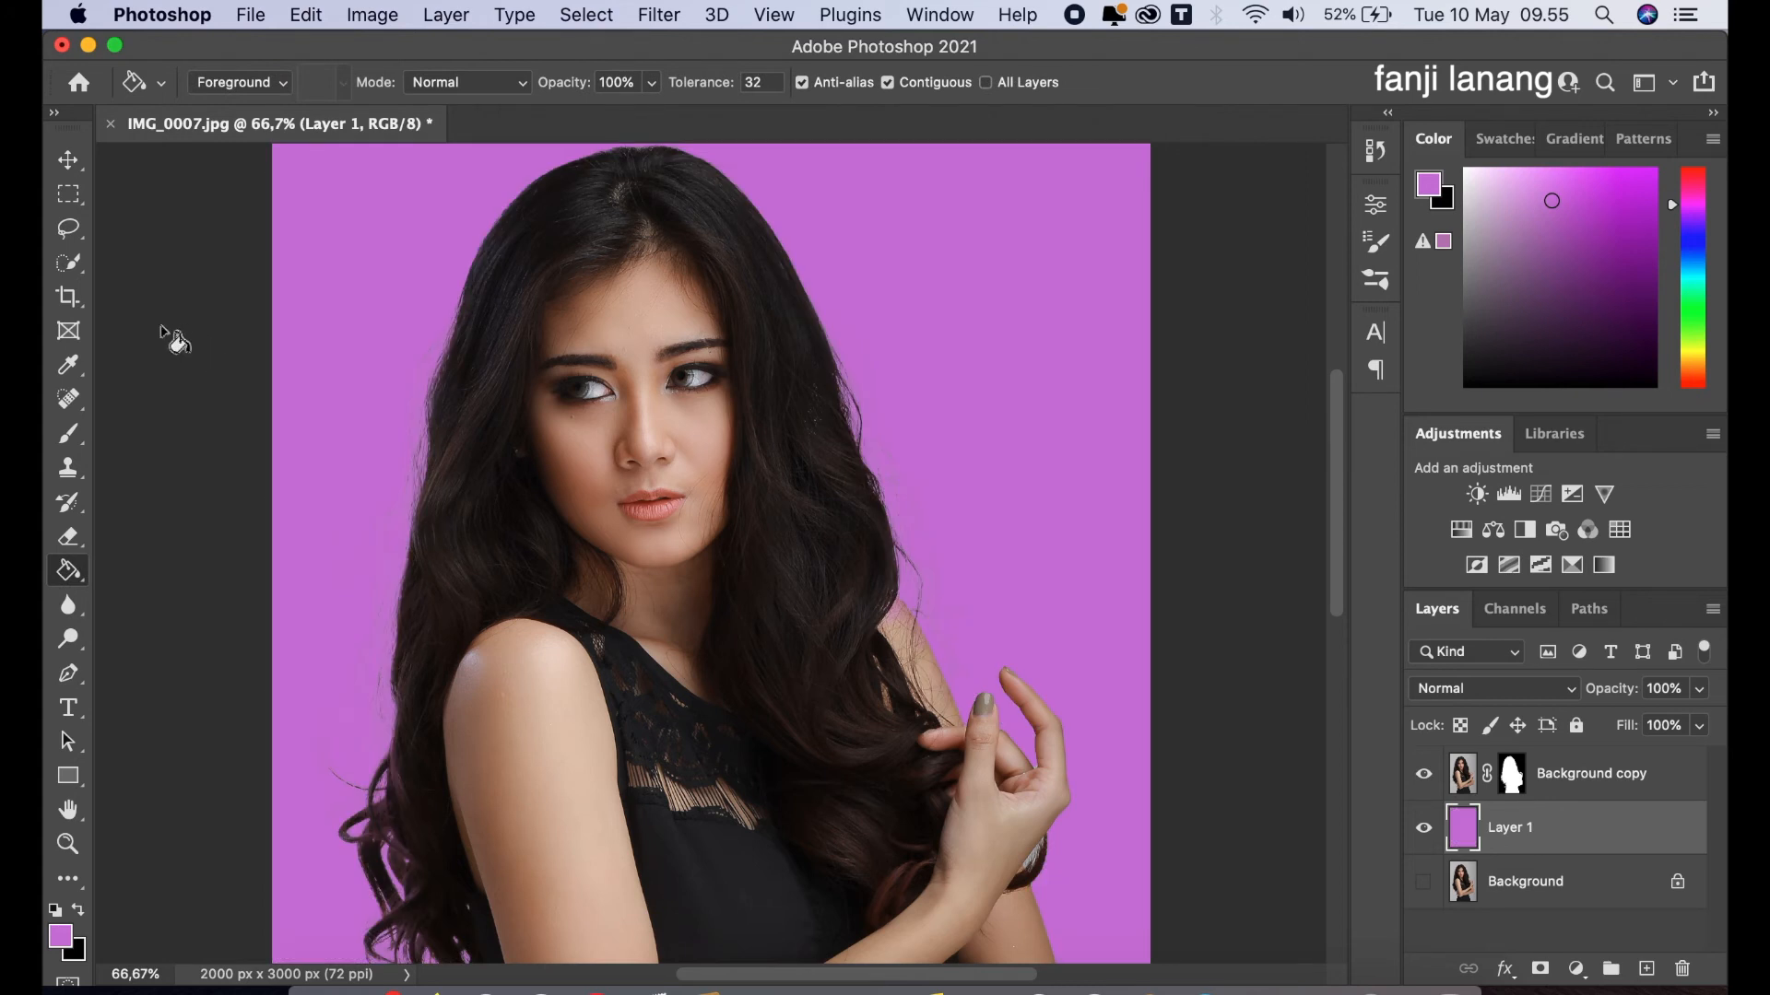
pyautogui.click(68, 160)
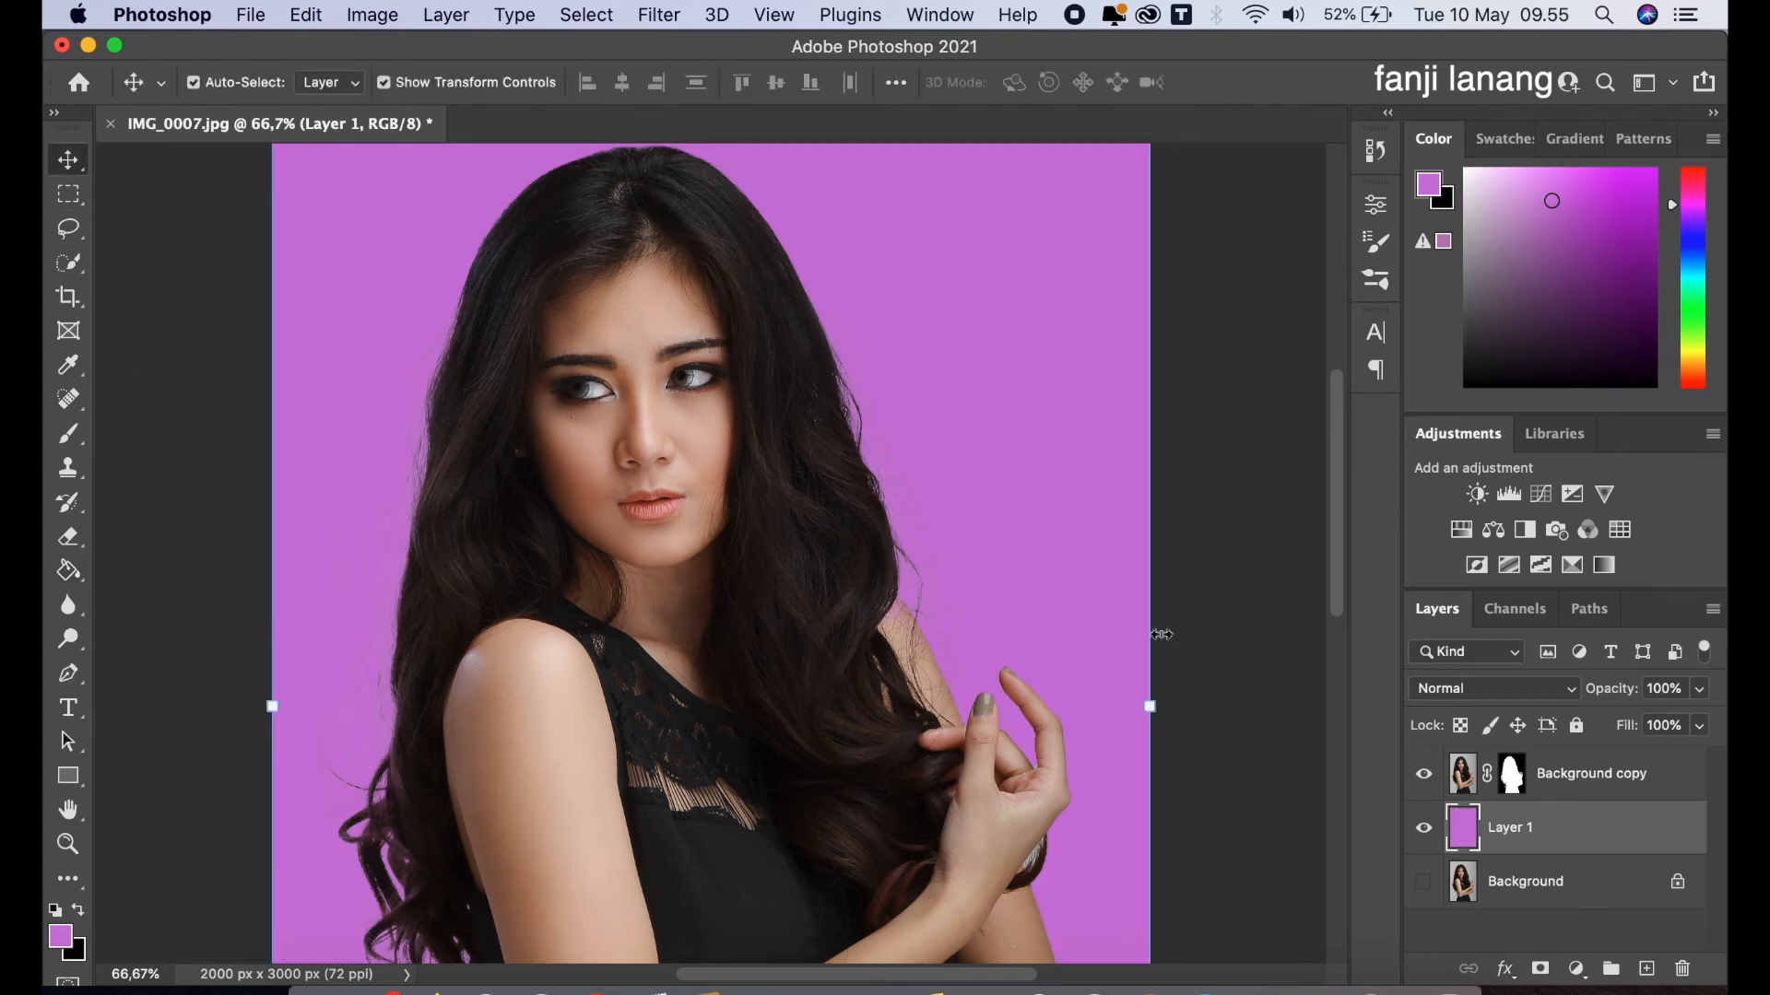
# Apply Color Decontaminate matting to the Background copy layer's image with an amount of 85%
pyautogui.click(1466, 781)
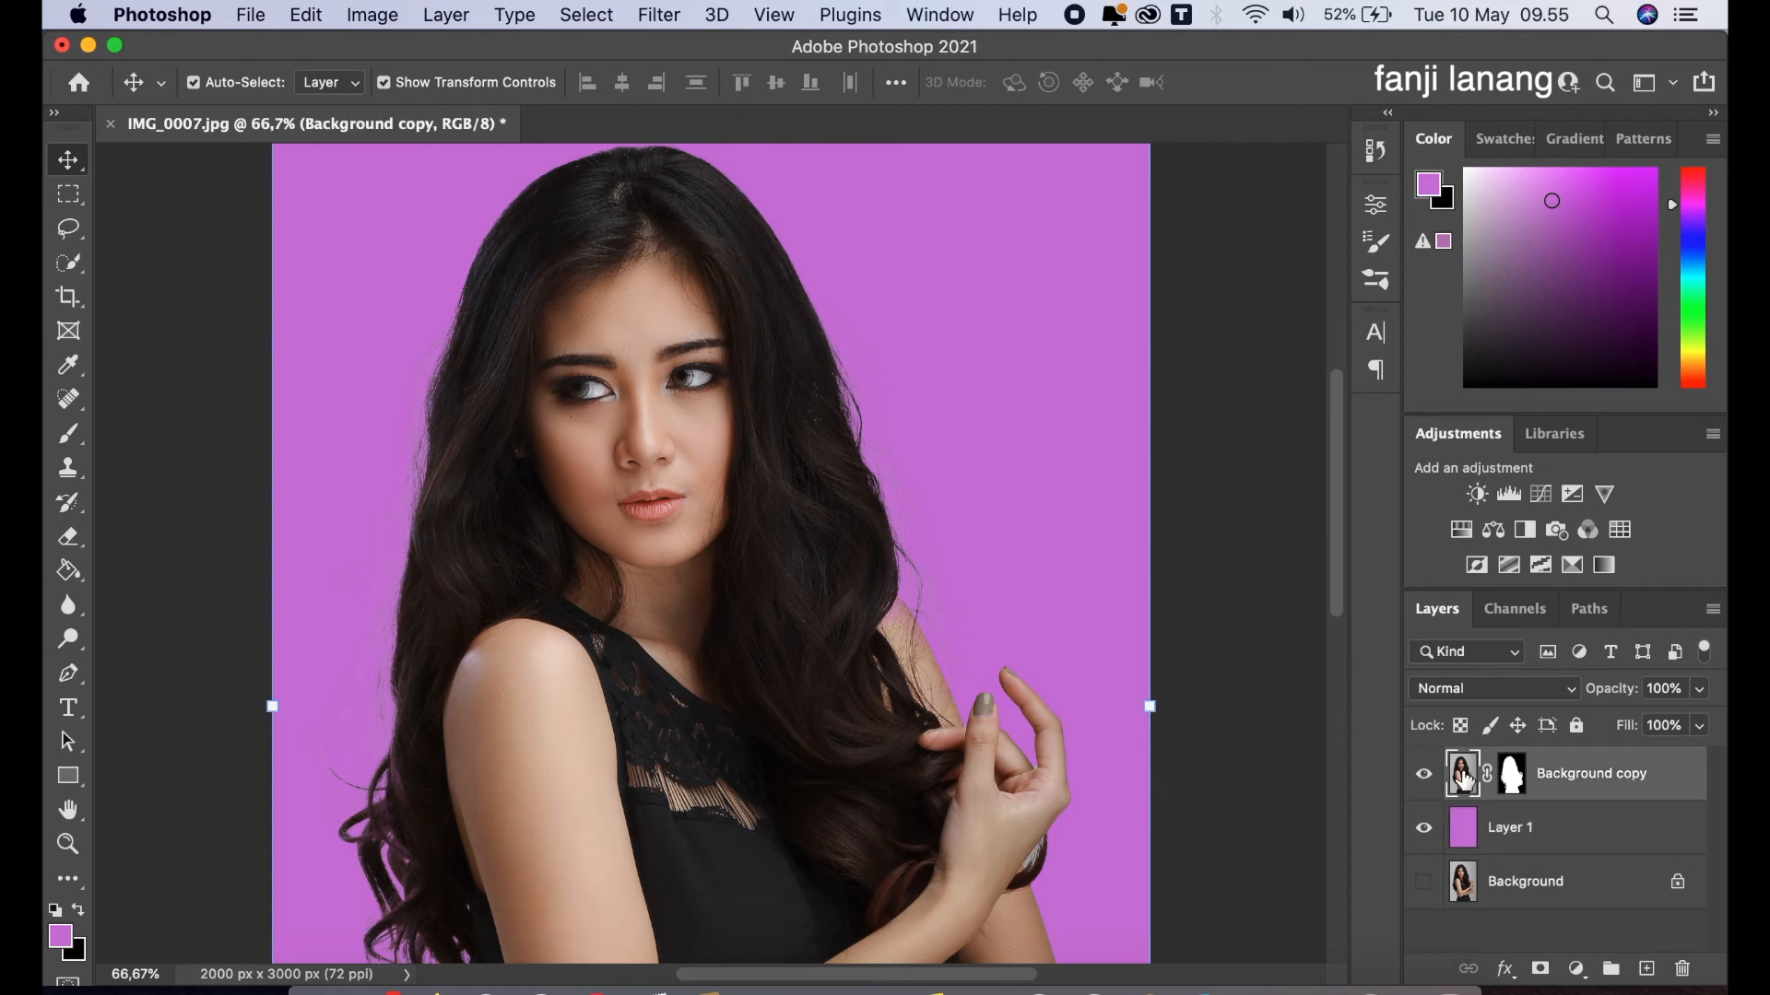
pyautogui.click(652, 17)
pyautogui.moveTo(590, 16)
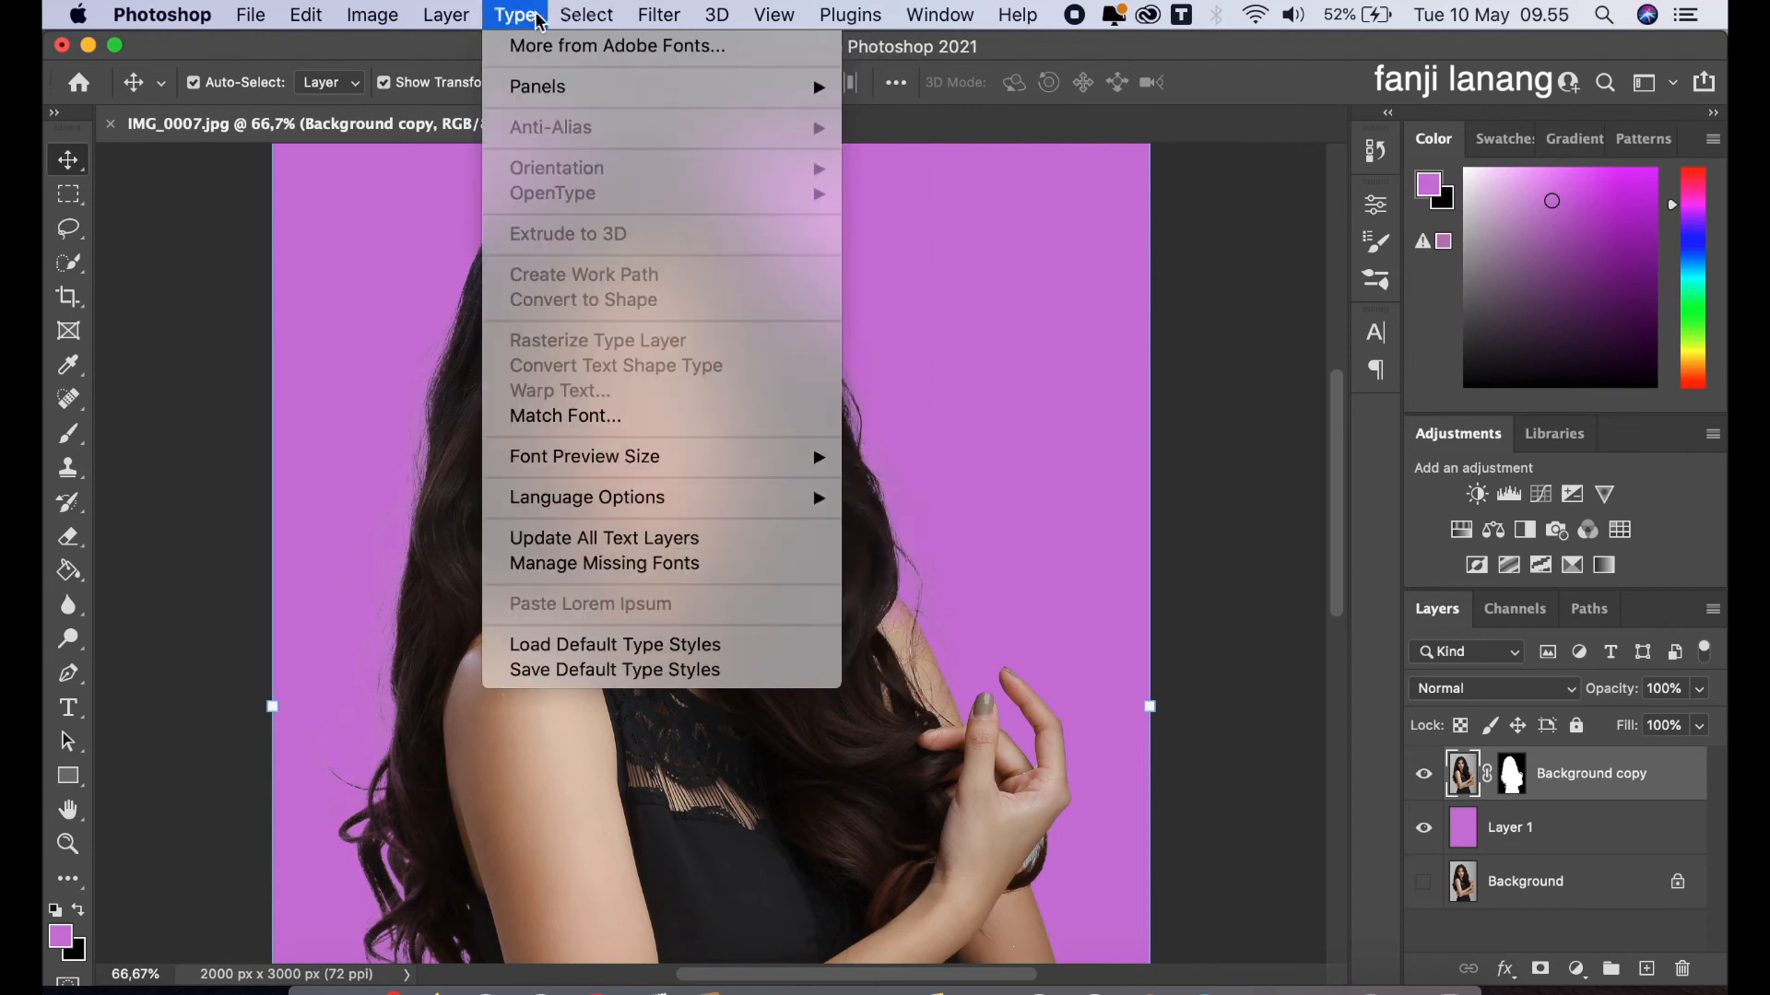
pyautogui.moveTo(470, 20)
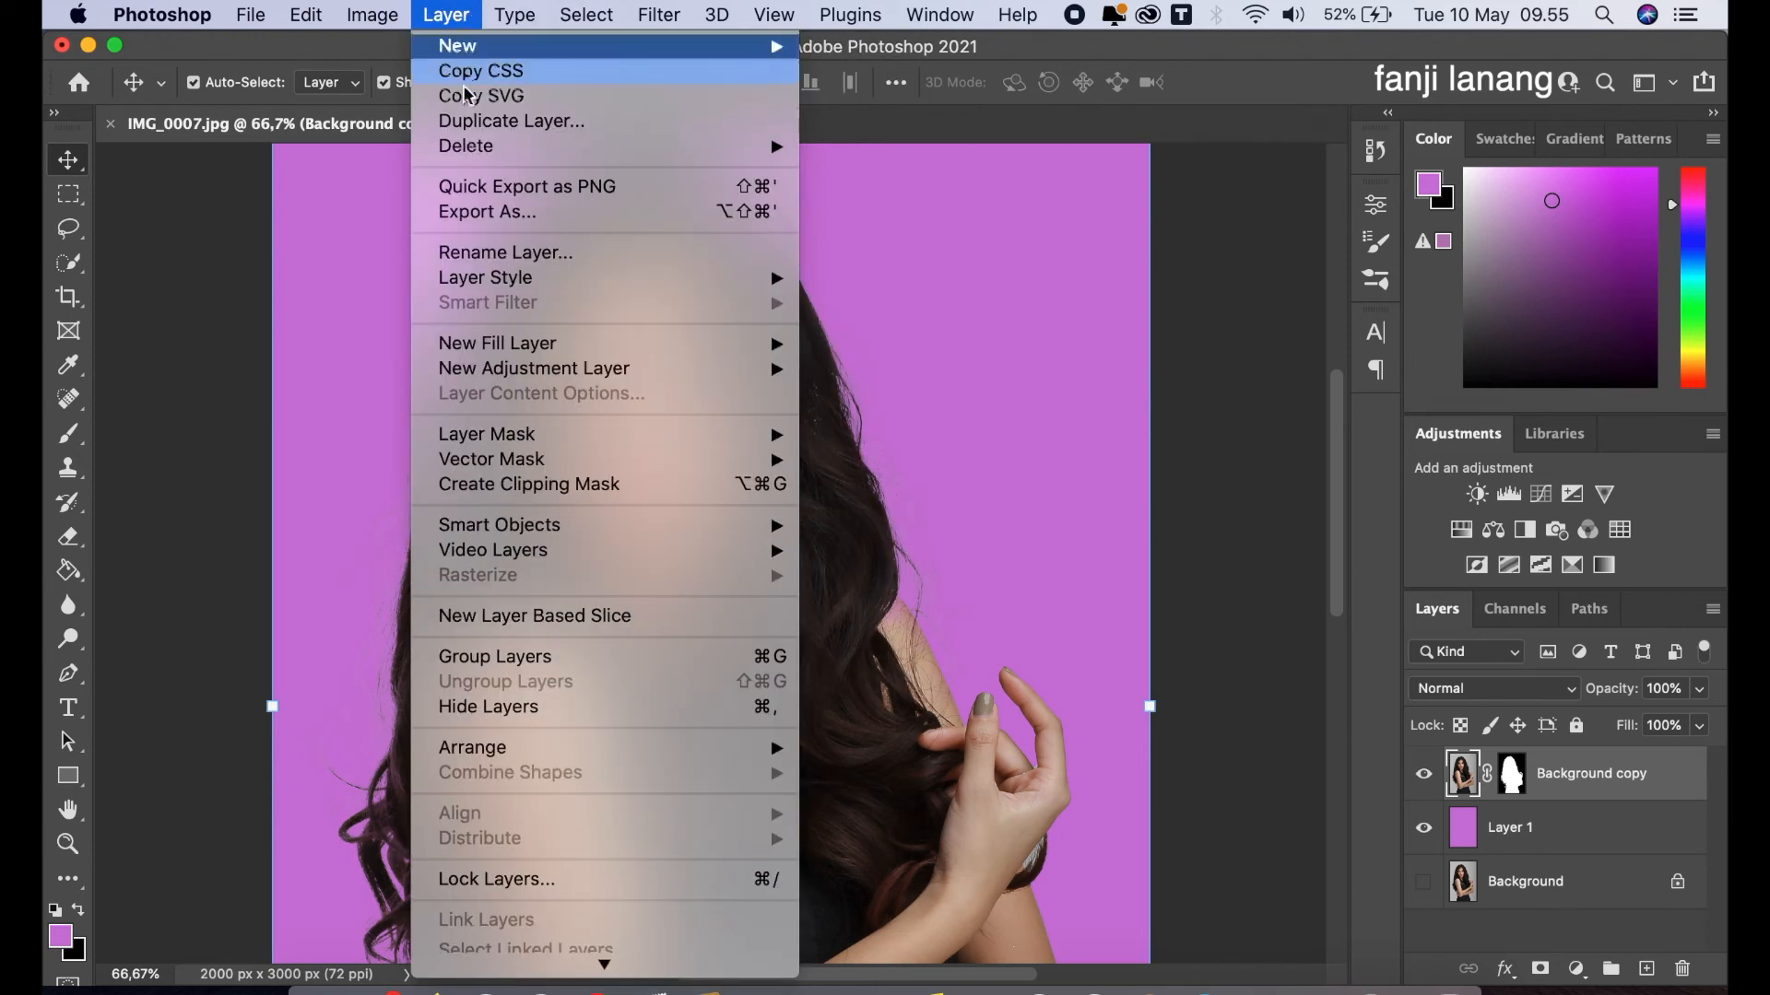
pyautogui.scroll(-3, 564, 977)
pyautogui.moveTo(752, 967)
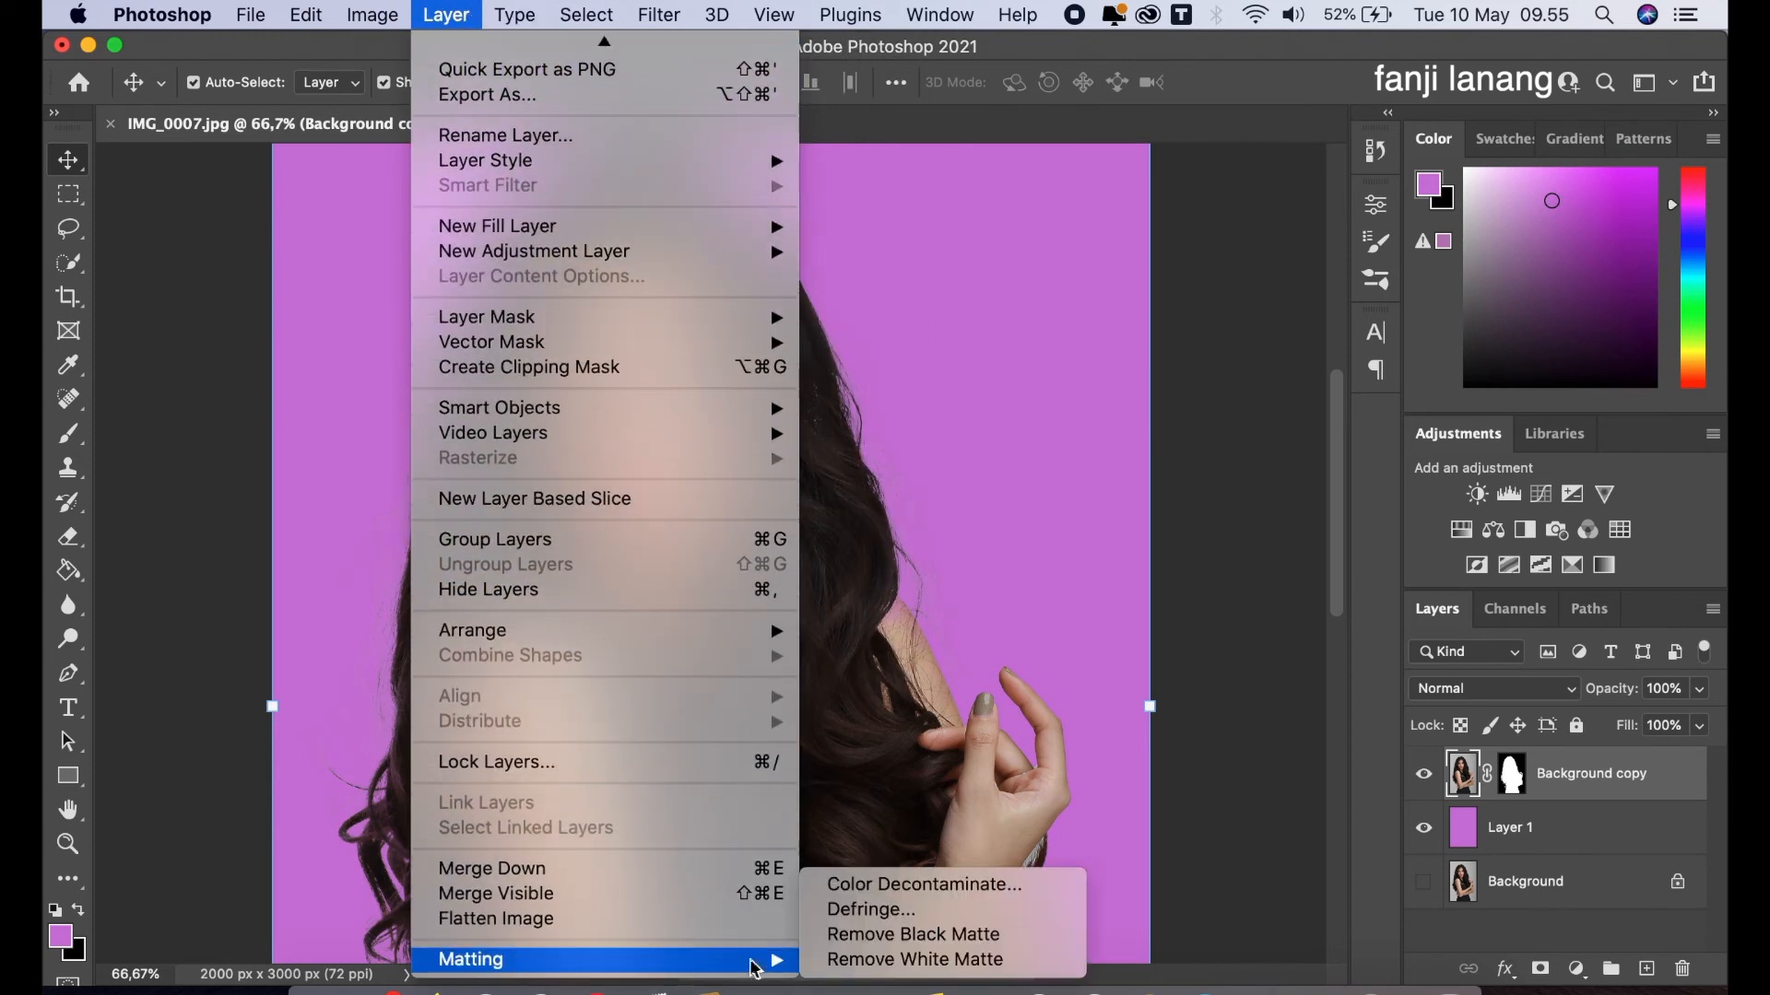
pyautogui.click(916, 886)
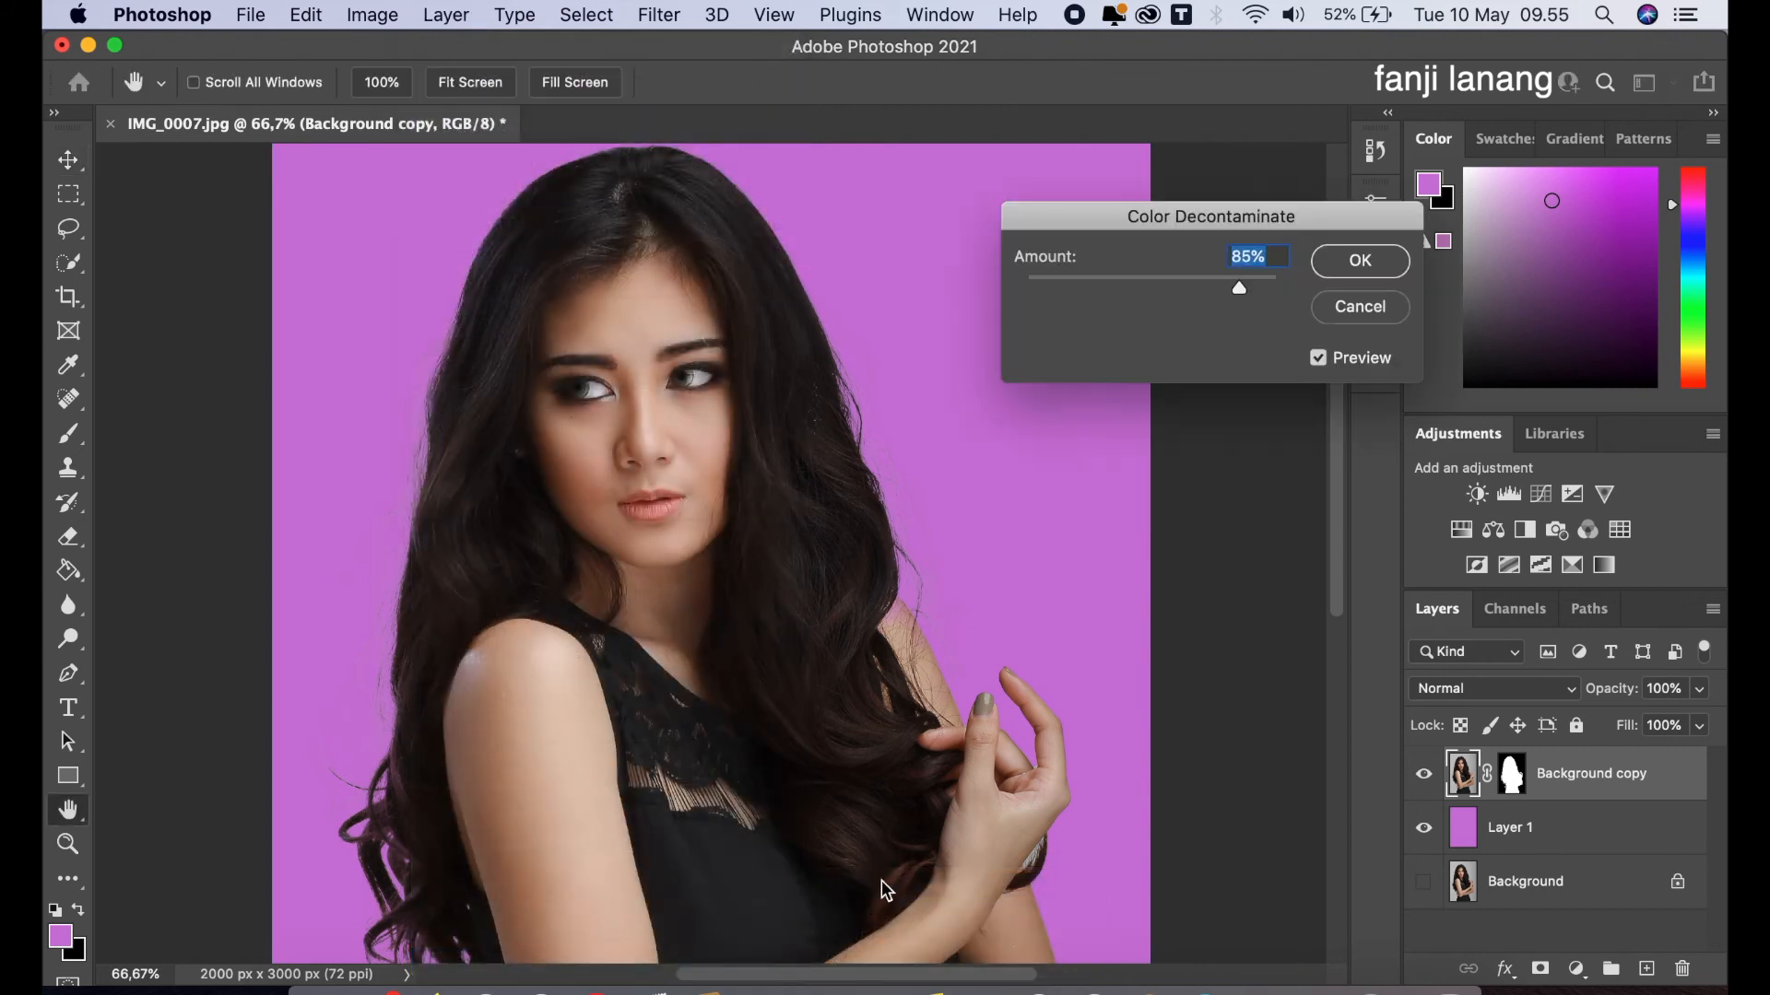
pyautogui.moveTo(1221, 293)
pyautogui.mouseDown()
pyautogui.moveTo(1170, 291)
pyautogui.moveTo(1234, 298)
pyautogui.moveTo(1241, 316)
pyautogui.mouseUp()
pyautogui.click(1192, 293)
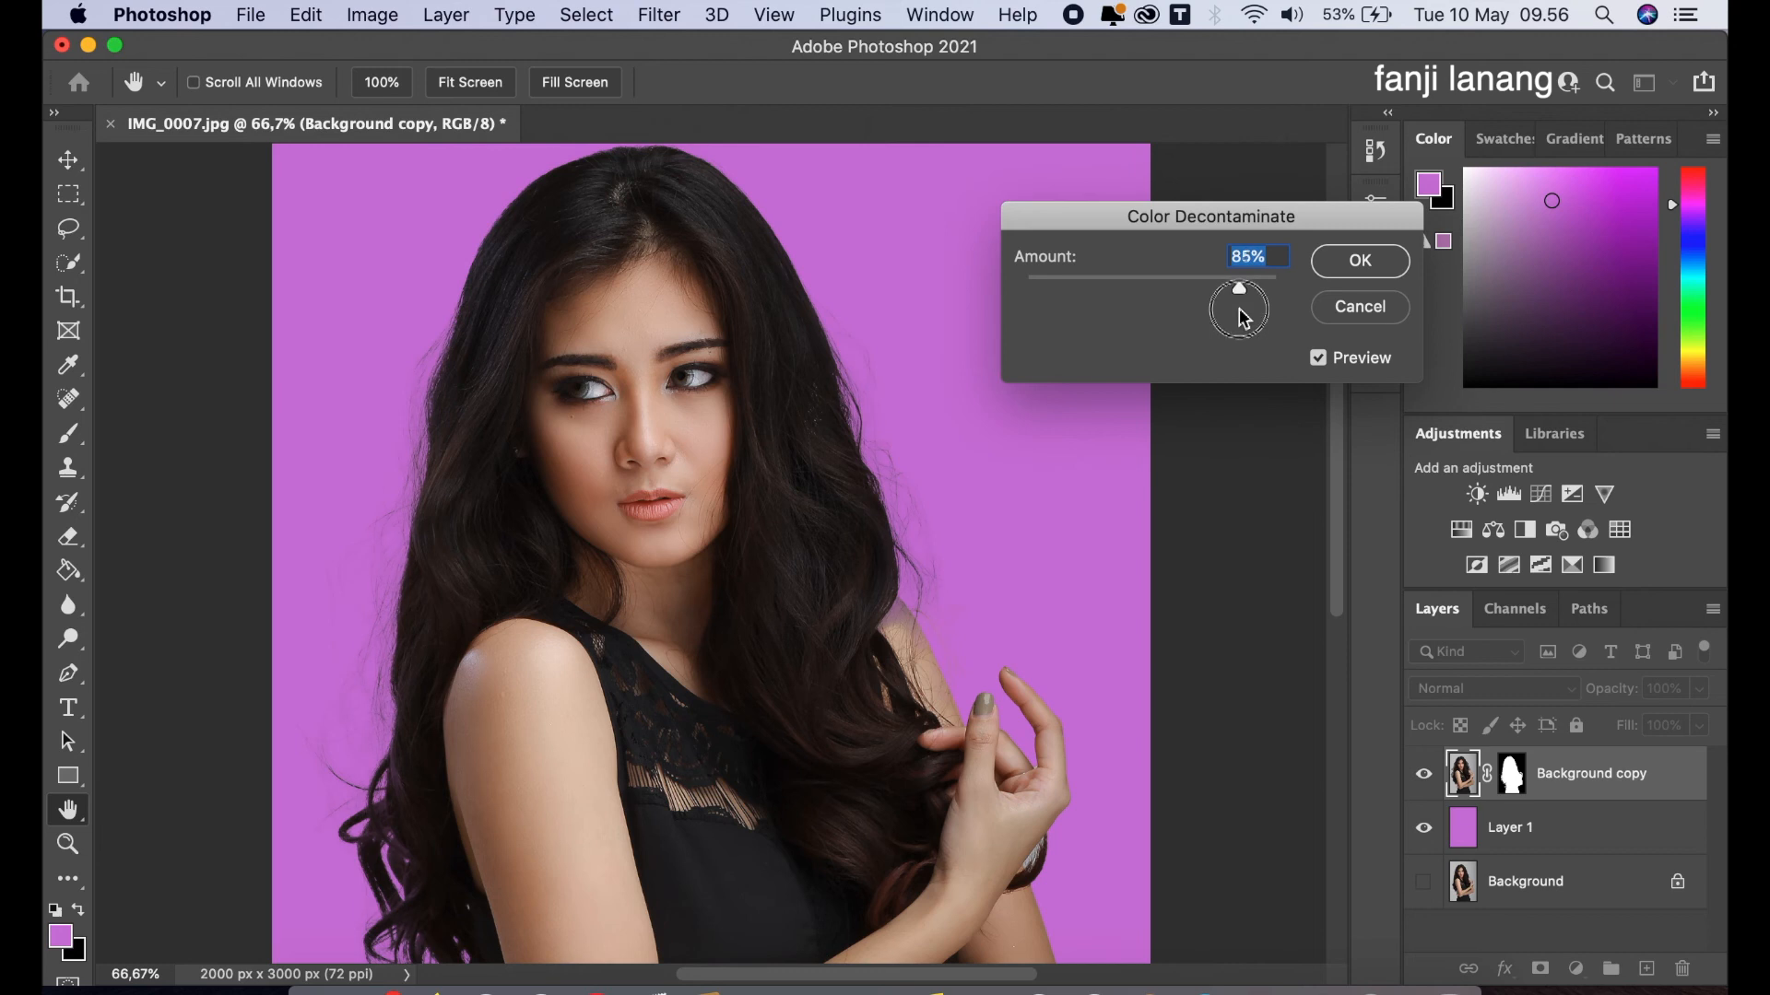
pyautogui.click(1348, 270)
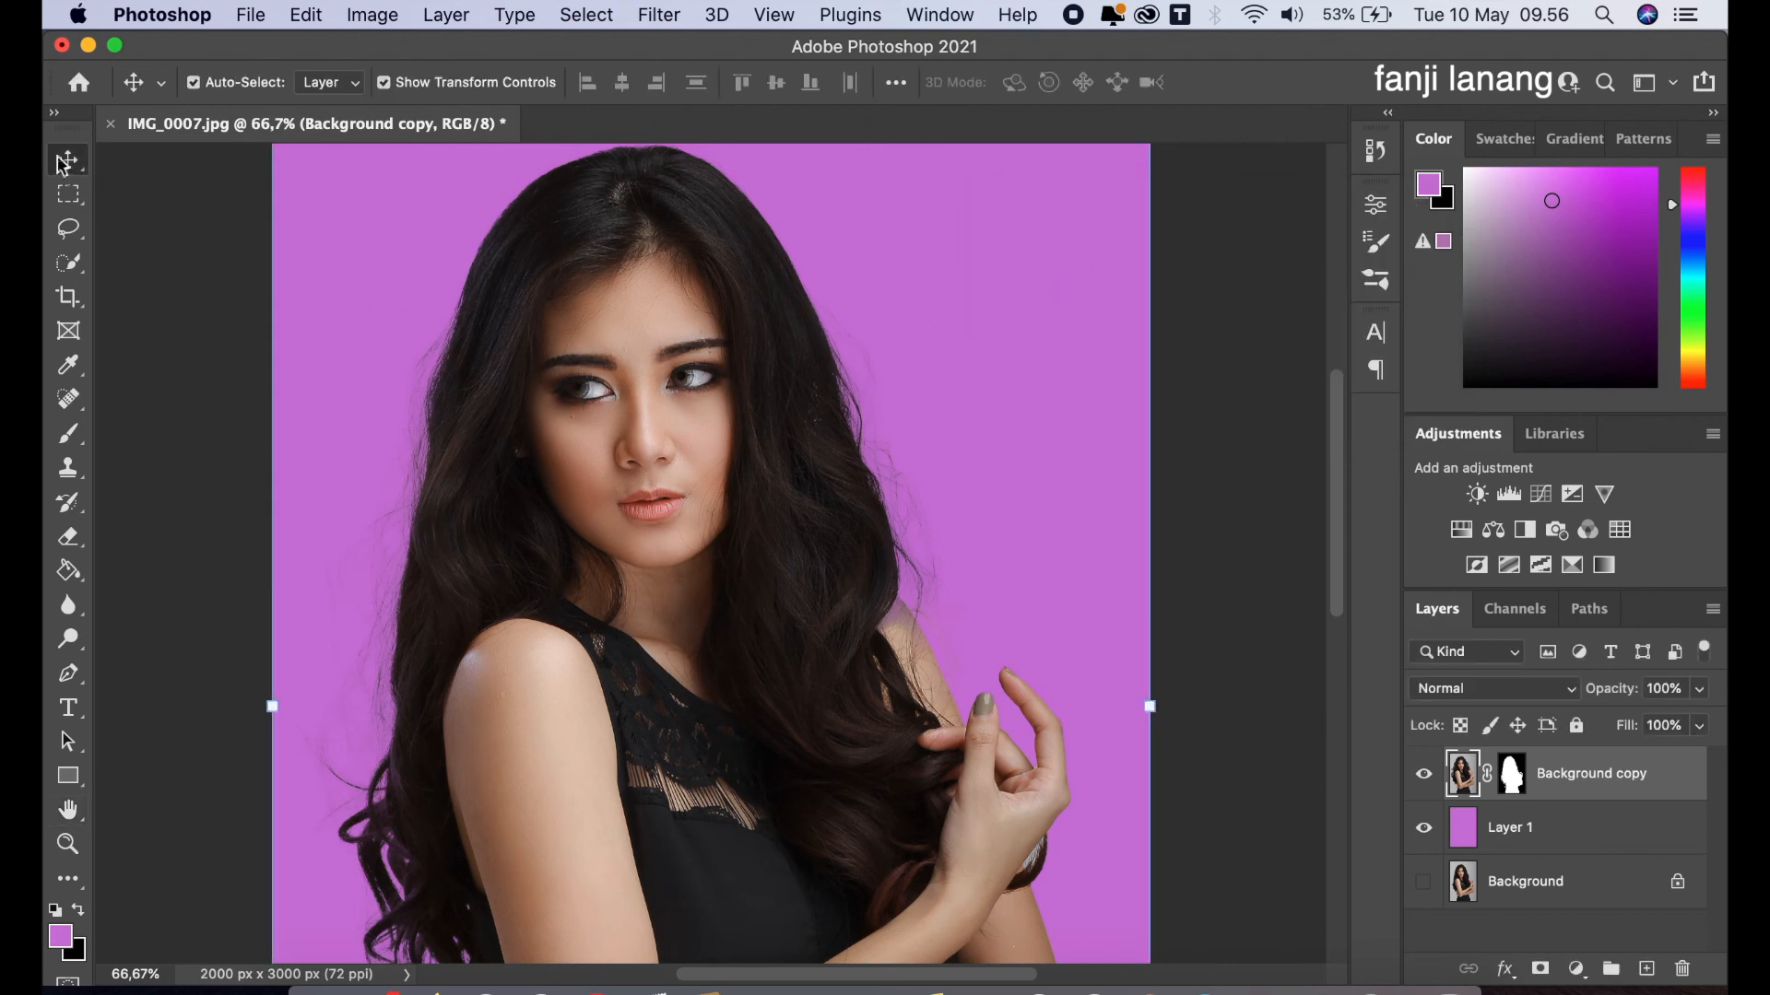
# Deselect all layers and examine the whole cutout of the woman against the purple background
pyautogui.click(184, 219)
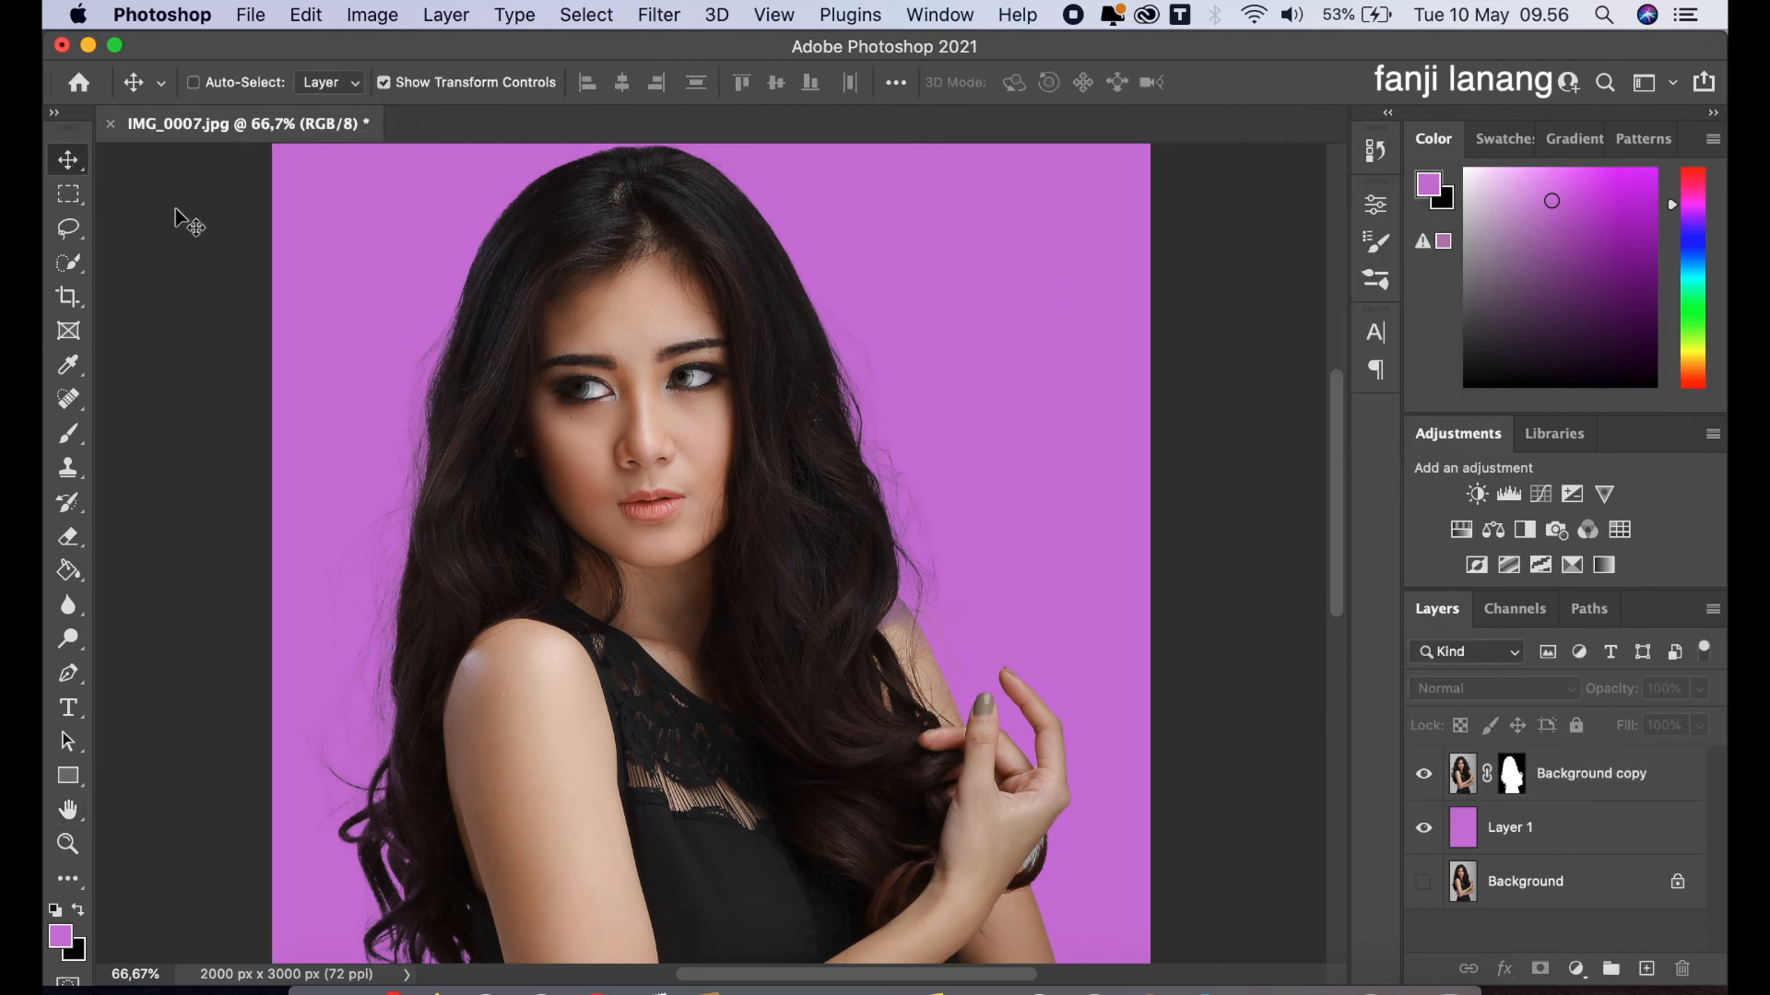
pyautogui.press('super+minus')
pyautogui.press('super+minus')
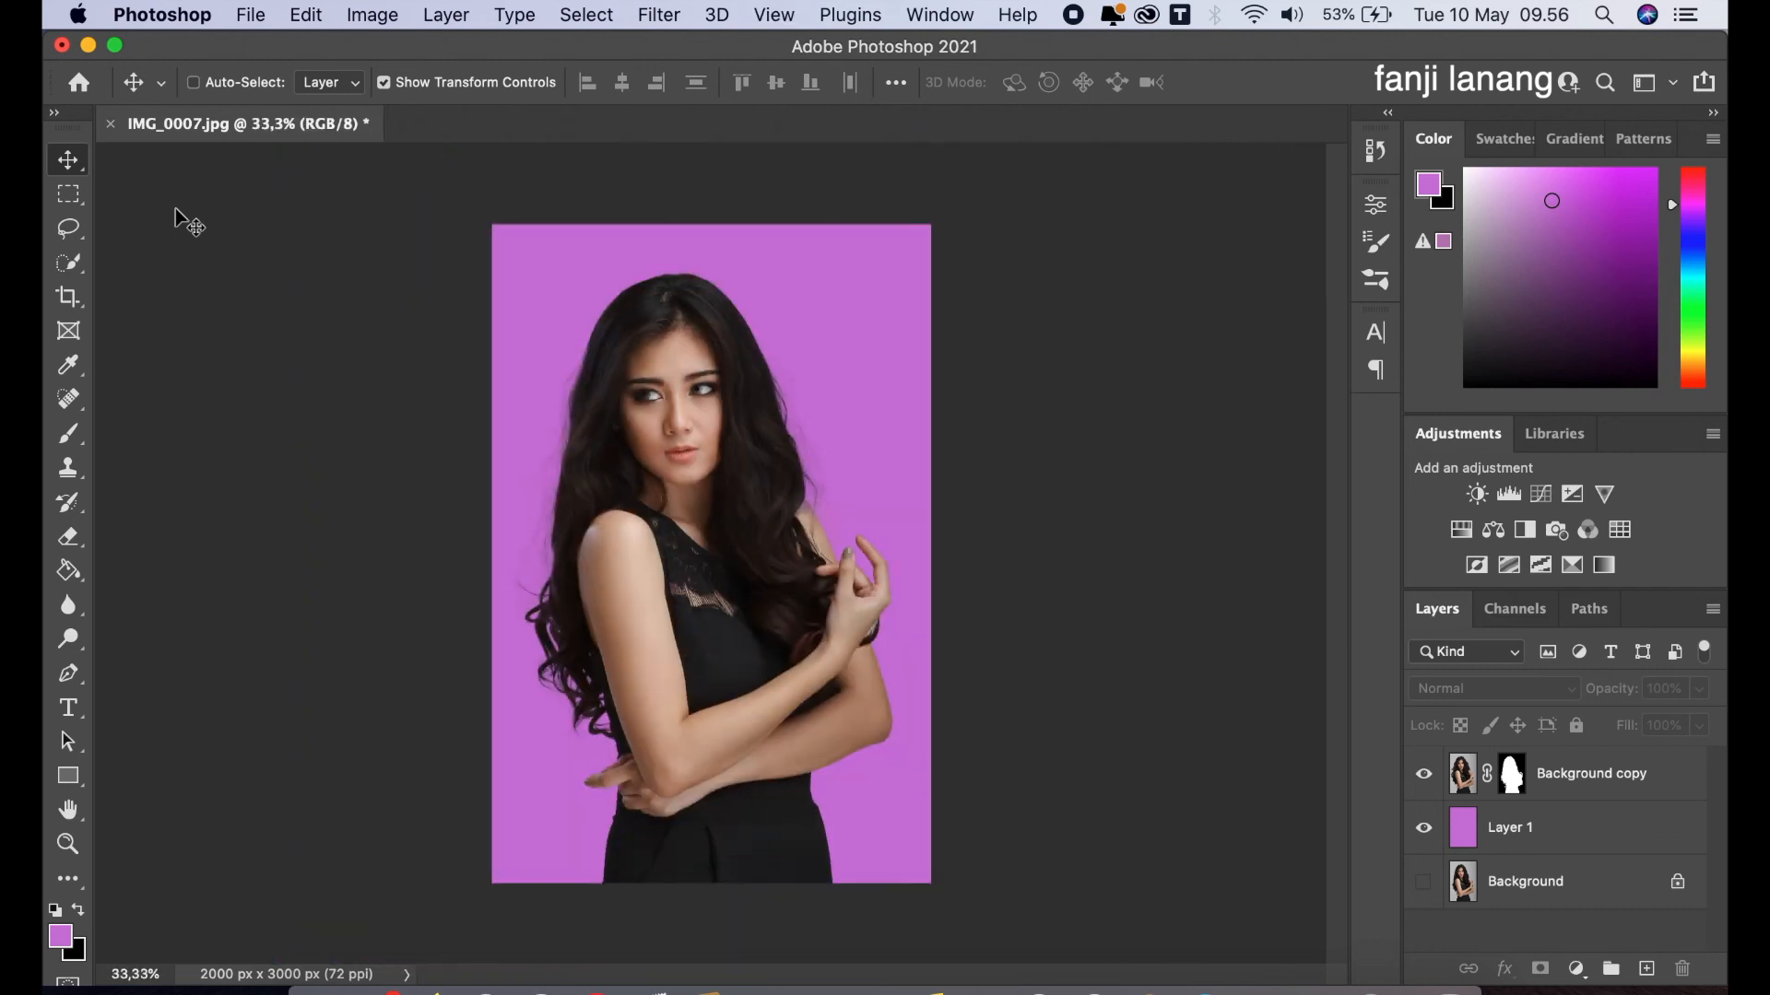
pyautogui.press('super+minus')
pyautogui.press('super+plus')
pyautogui.press('super+plus')
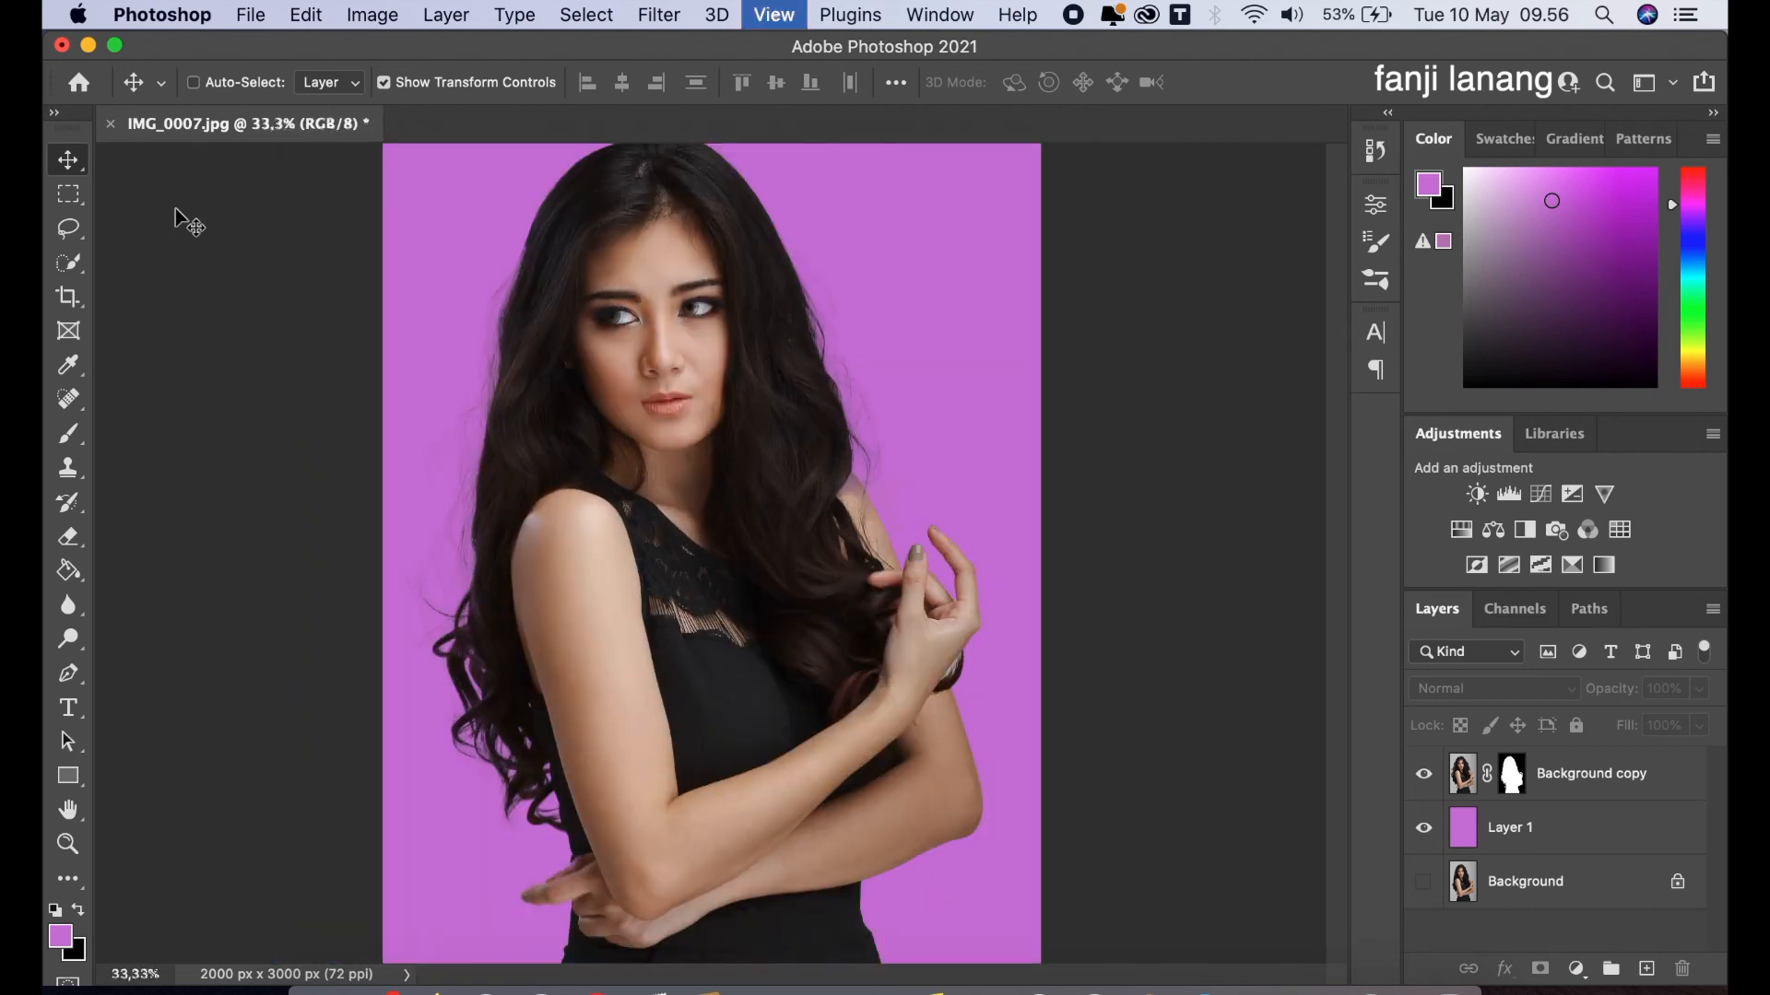
pyautogui.press('super+minus')
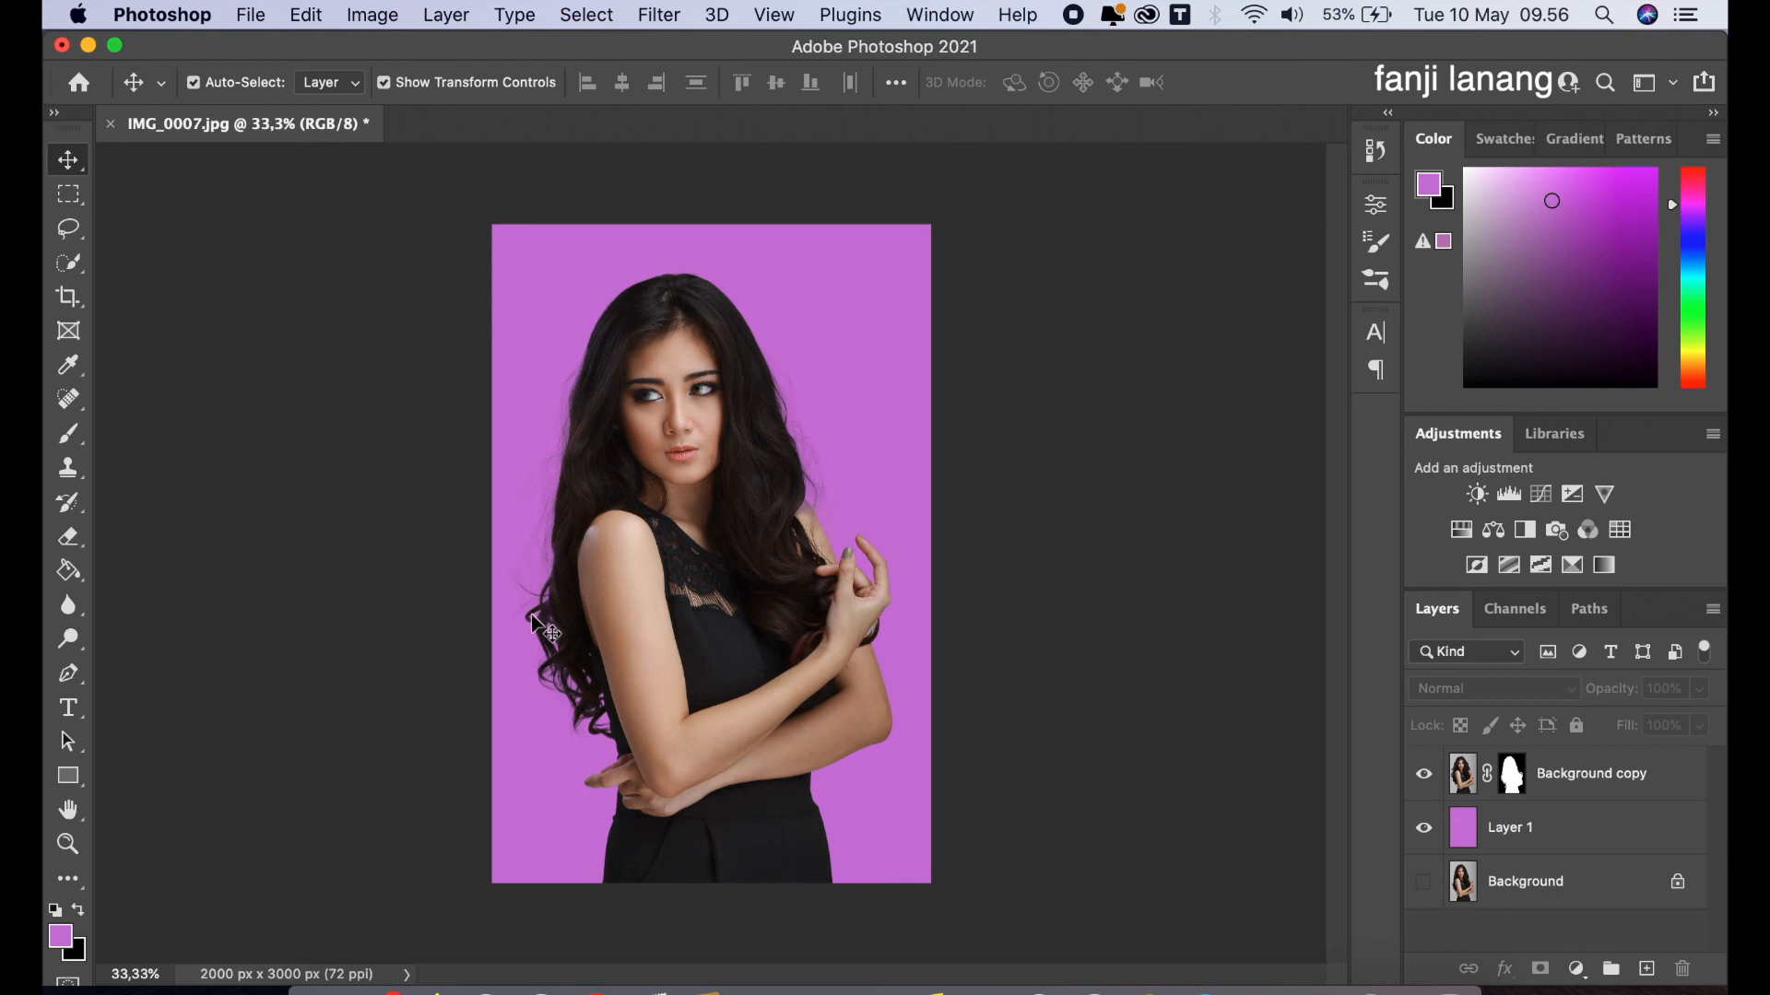
# Examine the curled hair ends and the arm edges of the cutout at 100%, finishing with the whole image in view
pyautogui.press('super+equal')
pyautogui.press('super+equal')
pyautogui.press('super+equal')
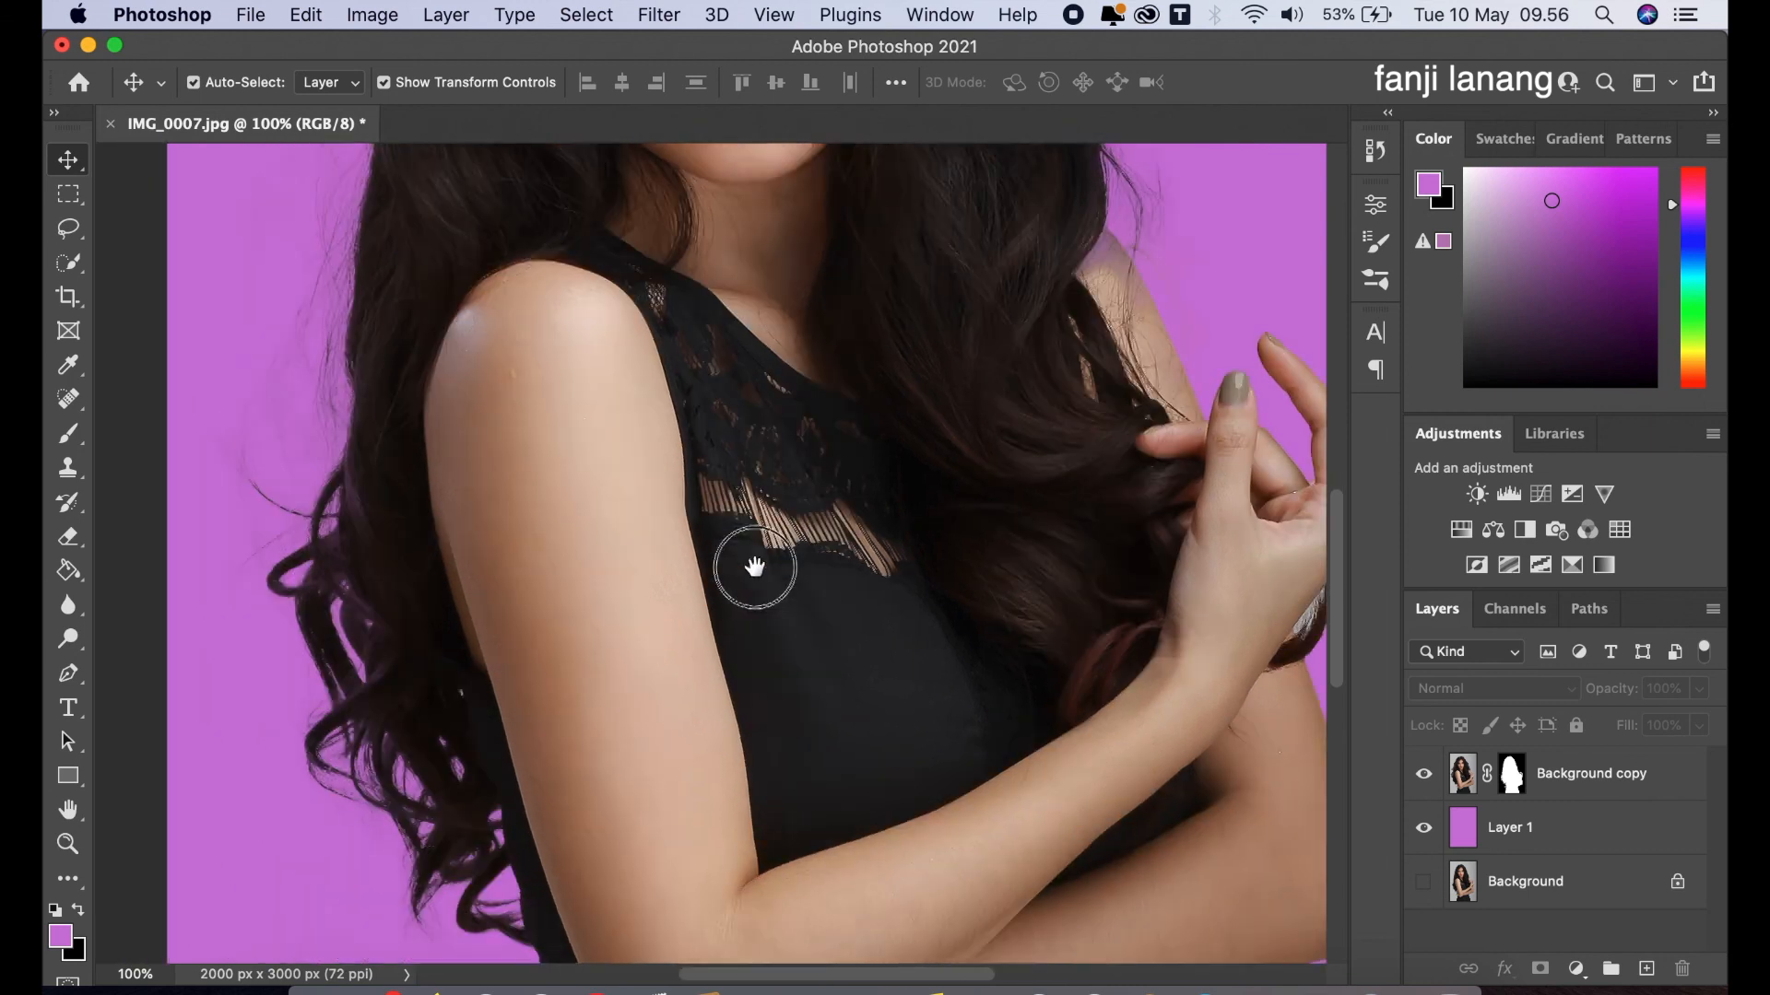
pyautogui.moveTo(754, 567); pyautogui.dragTo(827, 463)
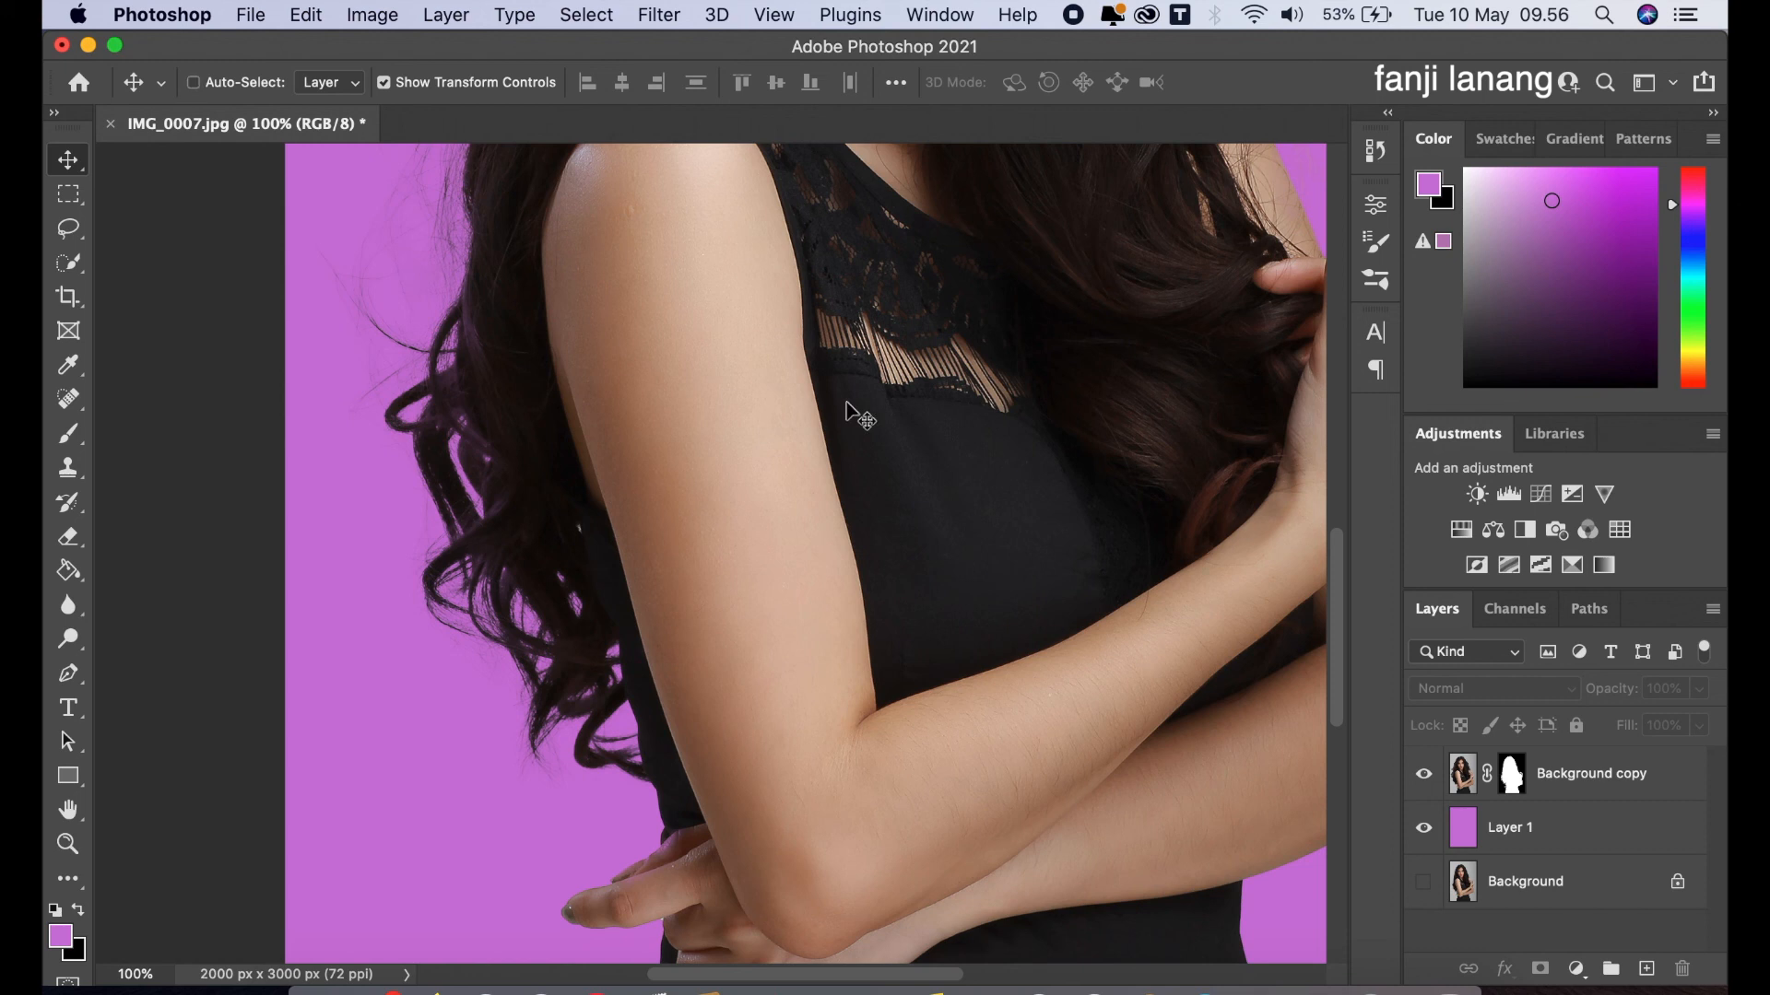
pyautogui.press('super+minus')
pyautogui.press('super+minus')
pyautogui.press('super+minus')
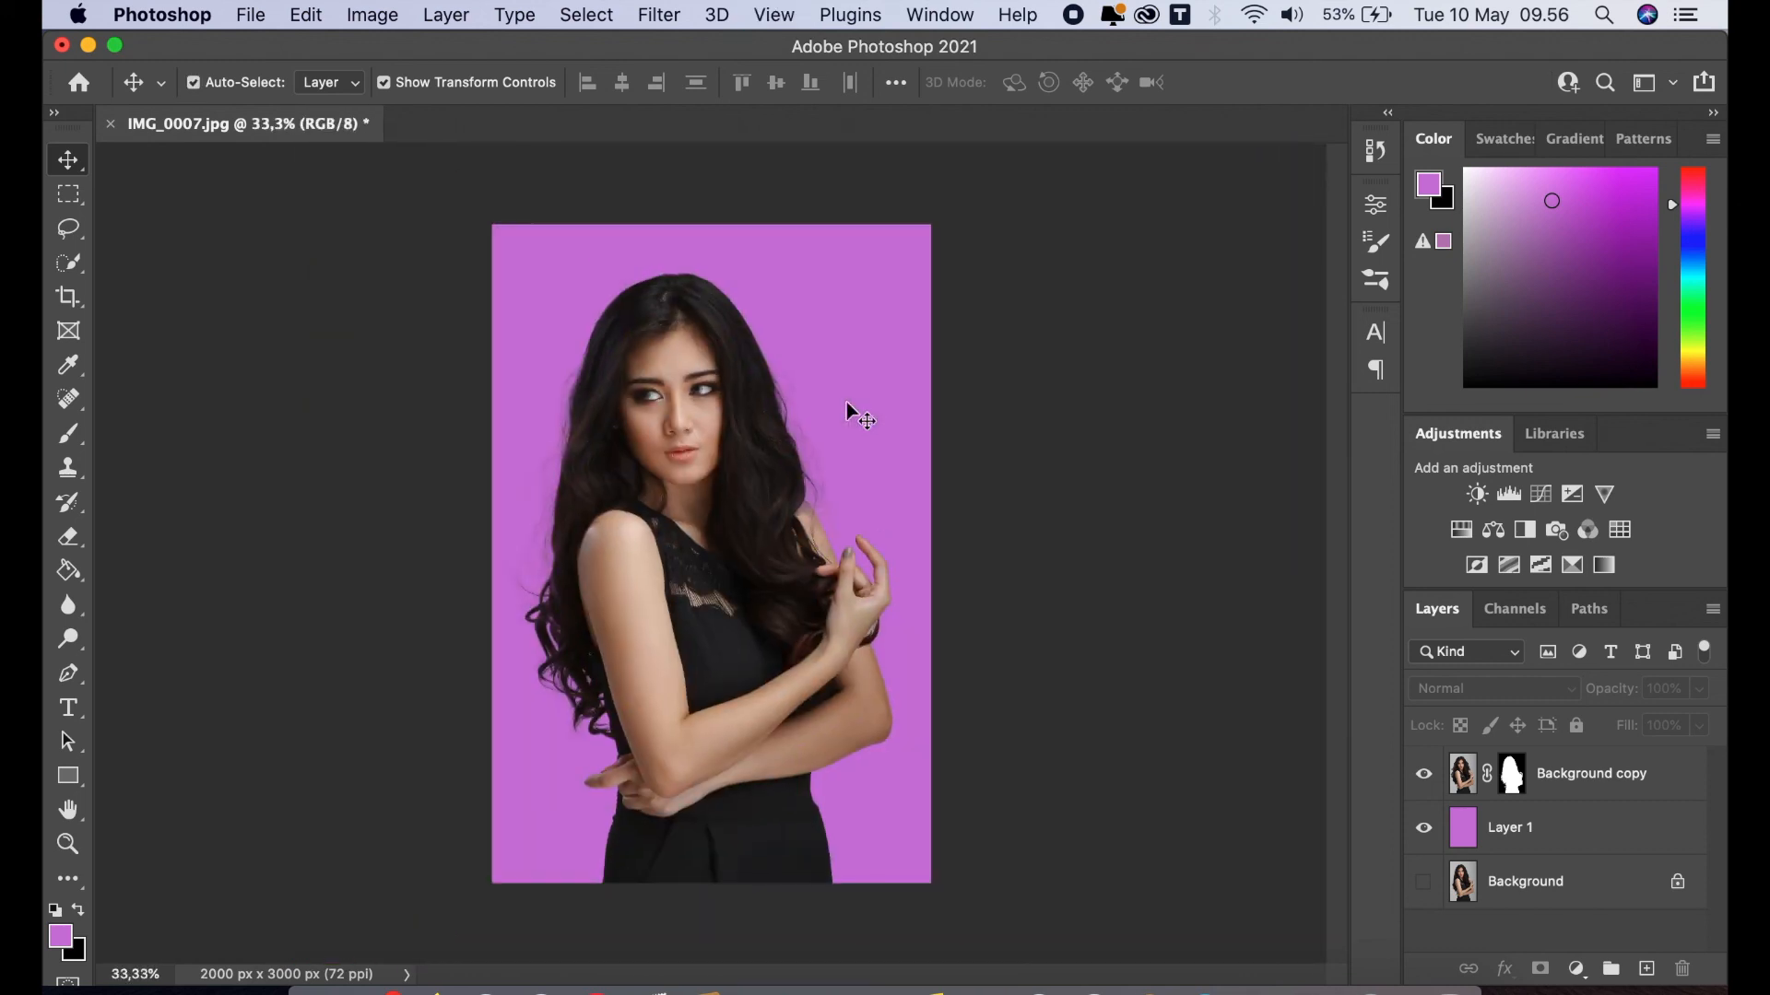